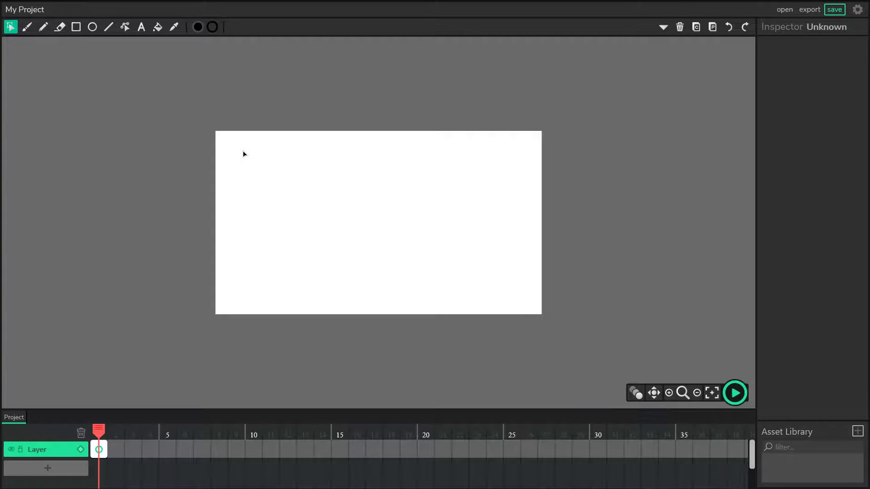
Cycle through the brush, pencil, eraser, rectangle, ellipse, line and path tools, then back to Cursor.
left_click(28, 28)
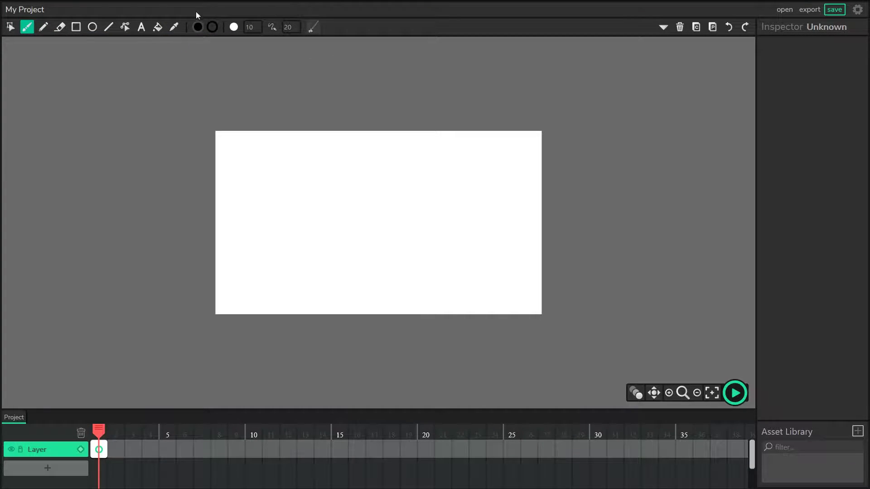
left_click(43, 28)
left_click(59, 27)
left_click(75, 27)
left_click(92, 28)
left_click(108, 27)
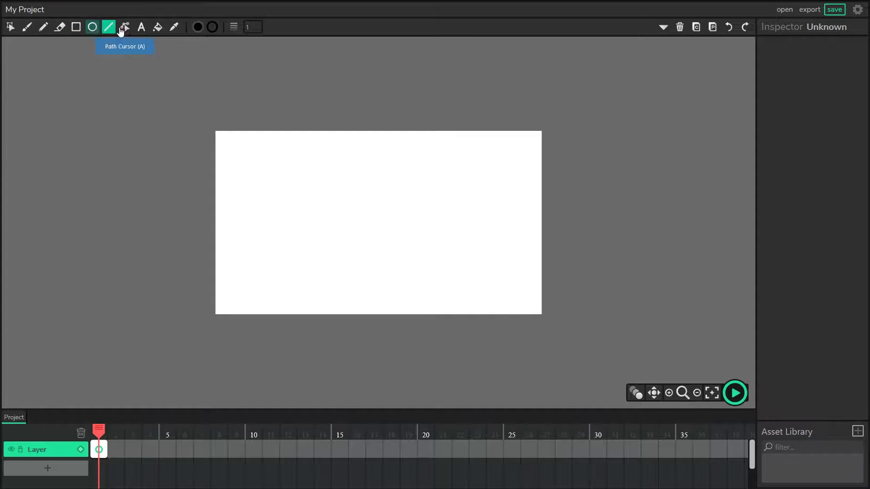
left_click(124, 28)
left_click(11, 27)
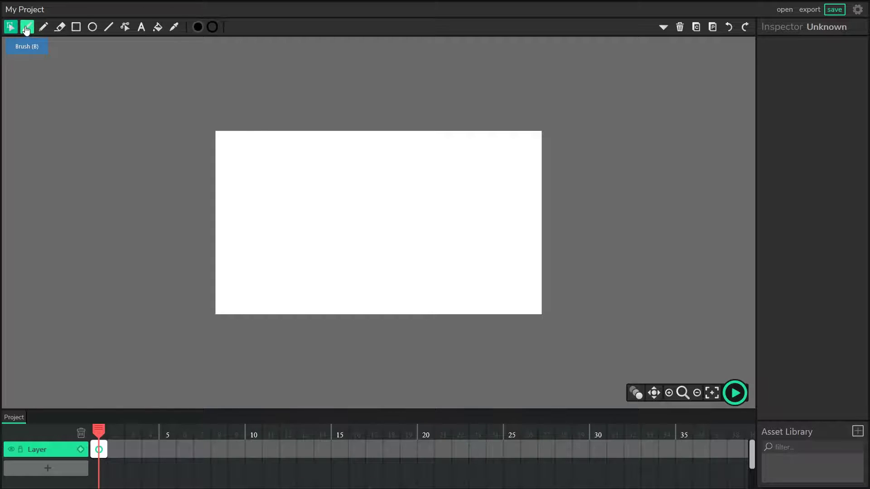
Paint a thick circle with the Brush at size 10, then a thin loop at size 1.
left_click(26, 30)
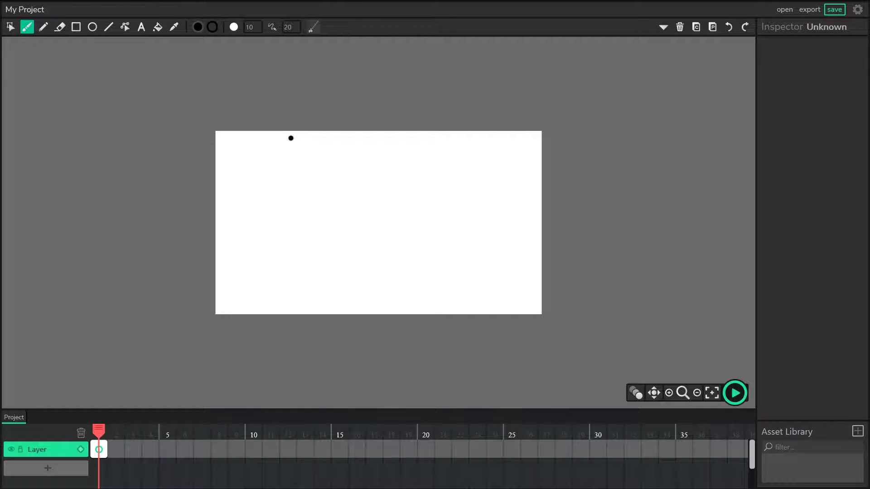
left_click(253, 28)
mouse_move(266, 149)
left_mouse_down()
mouse_move(256, 173)
mouse_move(268, 188)
mouse_move(305, 188)
mouse_move(308, 165)
mouse_move(283, 147)
mouse_move(263, 159)
left_mouse_up()
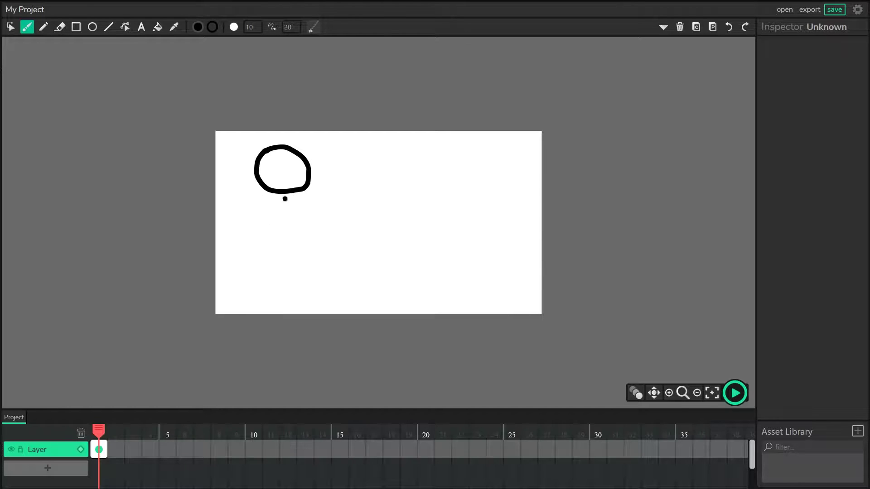
left_click(254, 25)
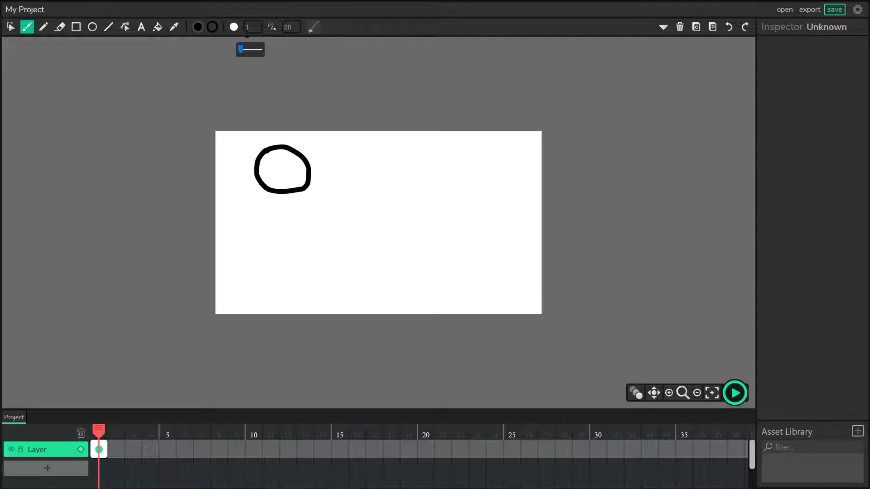
mouse_move(393, 178)
left_mouse_down()
mouse_move(428, 192)
mouse_move(392, 178)
left_mouse_up()
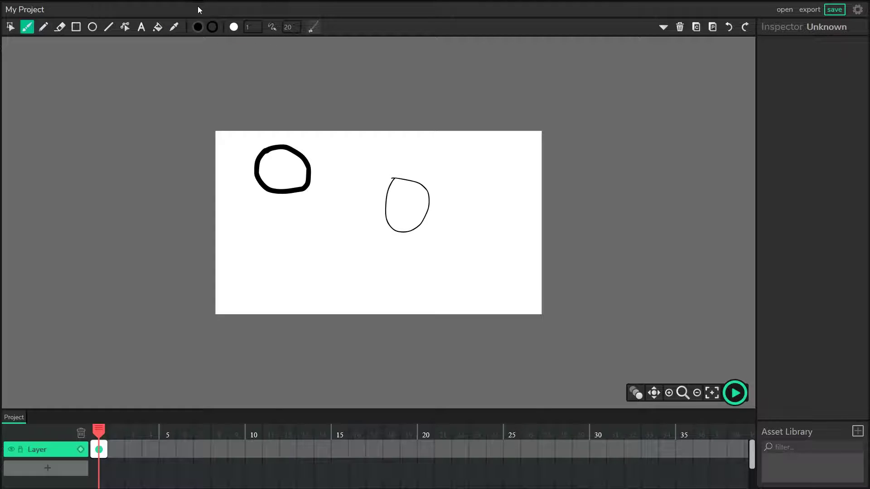
Set the brush size to 100 and paint large blobs across the canvas.
type("00")
mouse_move(431, 140)
left_mouse_down()
mouse_move(453, 198)
mouse_move(505, 131)
mouse_move(448, 161)
mouse_move(455, 170)
mouse_move(498, 168)
left_mouse_up()
left_click_drag(461, 272, 472, 278)
left_click_drag(315, 293, 287, 272)
Brush a circle at smoothing 20, then a second circle and a curl at smoothing 50.
left_click(378, 272)
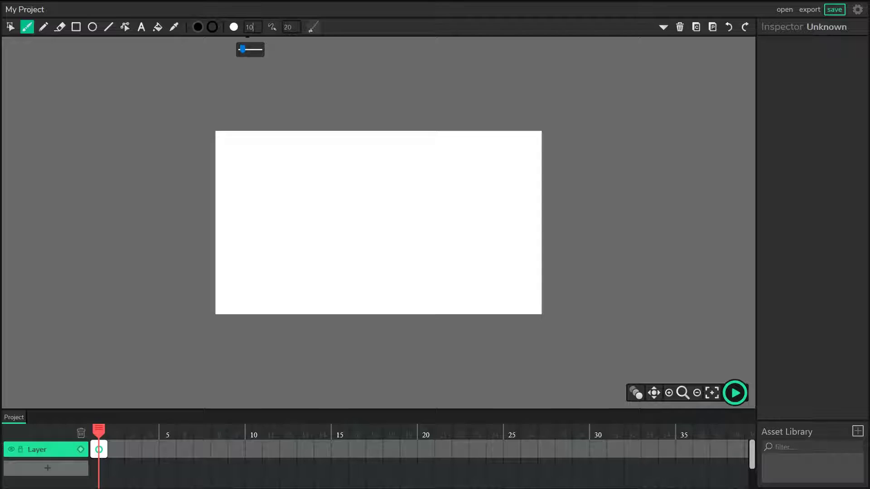
mouse_move(290, 27)
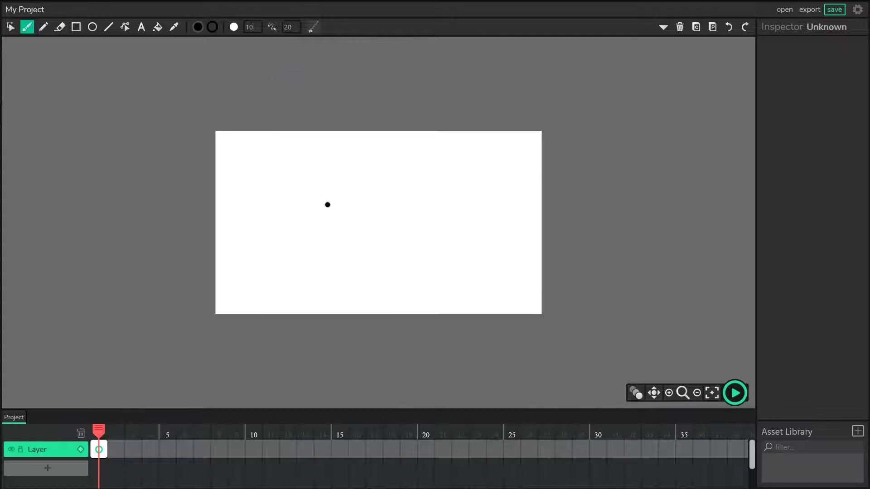
mouse_move(382, 149)
left_mouse_down()
mouse_move(339, 209)
mouse_move(377, 236)
mouse_move(409, 229)
mouse_move(424, 207)
mouse_move(421, 178)
mouse_move(381, 149)
left_mouse_up()
mouse_move(286, 35)
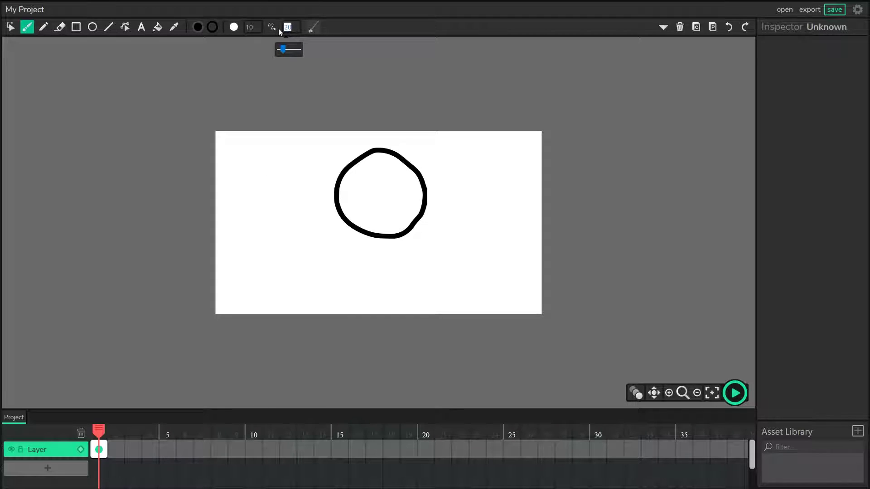
type("50")
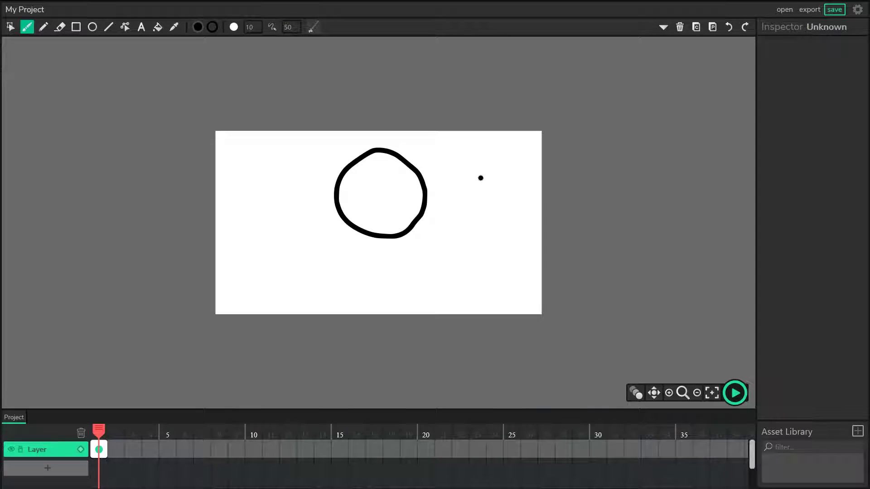
mouse_move(506, 148)
left_mouse_down()
mouse_move(472, 162)
mouse_move(464, 193)
mouse_move(471, 215)
mouse_move(497, 228)
mouse_move(534, 218)
mouse_move(554, 184)
mouse_move(539, 155)
mouse_move(498, 158)
left_mouse_up()
mouse_move(370, 277)
left_mouse_down()
mouse_move(341, 345)
mouse_move(427, 340)
mouse_move(443, 308)
mouse_move(426, 286)
mouse_move(396, 313)
mouse_move(416, 300)
left_mouse_up()
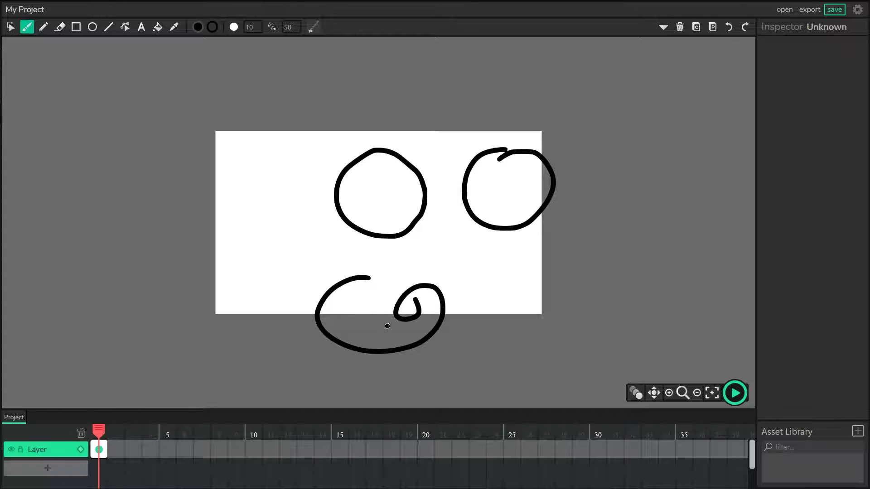
Set smoothing to 100 and draw spiral, S-curve and wavy strokes across the paper.
left_click(288, 27)
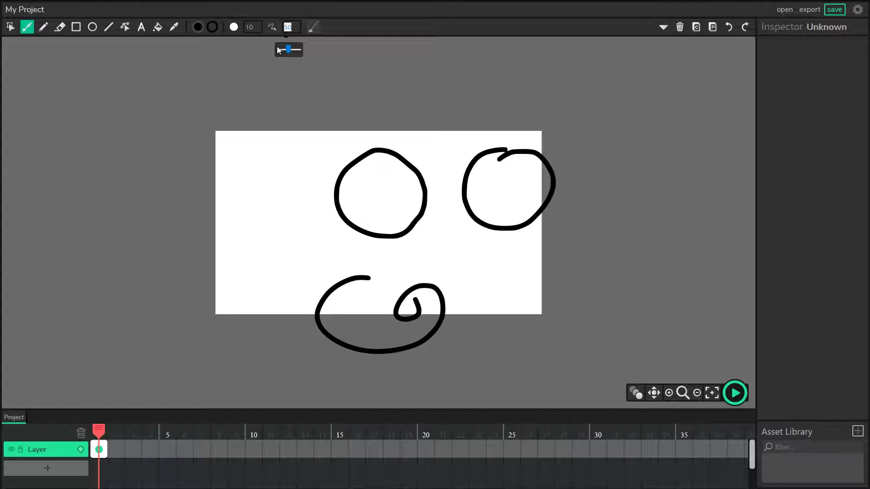
type("100")
mouse_move(282, 135)
left_mouse_down()
mouse_move(232, 166)
mouse_move(231, 215)
mouse_move(265, 238)
mouse_move(297, 221)
mouse_move(295, 183)
mouse_move(261, 183)
mouse_move(286, 197)
left_mouse_up()
mouse_move(292, 146)
left_mouse_down()
mouse_move(310, 168)
mouse_move(258, 198)
left_mouse_up()
mouse_move(453, 111)
left_mouse_down()
mouse_move(429, 166)
mouse_move(336, 212)
left_mouse_up()
mouse_move(588, 227)
left_mouse_down()
mouse_move(550, 250)
mouse_move(542, 294)
left_mouse_up()
mouse_move(505, 334)
left_mouse_down()
mouse_move(417, 229)
mouse_move(260, 274)
mouse_move(224, 274)
mouse_move(279, 278)
left_mouse_up()
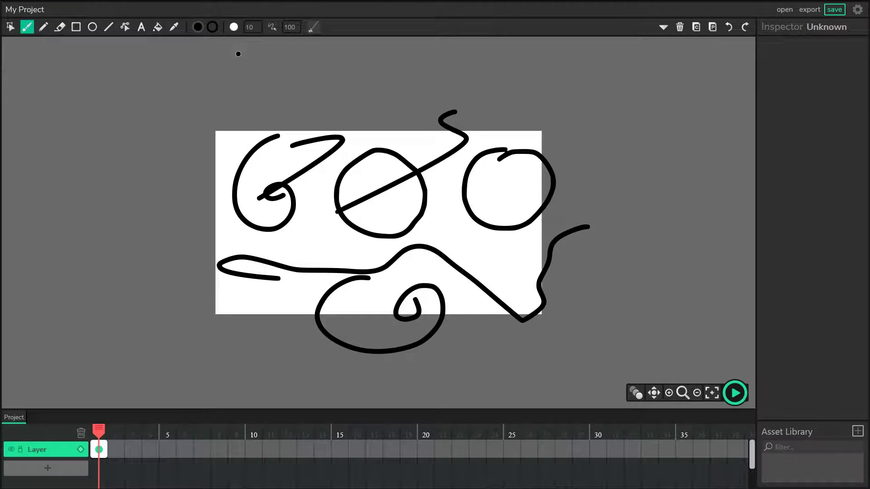
left_click(292, 27)
Reset brush smoothing to 20 and delete all strokes from the canvas.
type("20v")
key("ctrl+a")
key("Delete")
key("b")
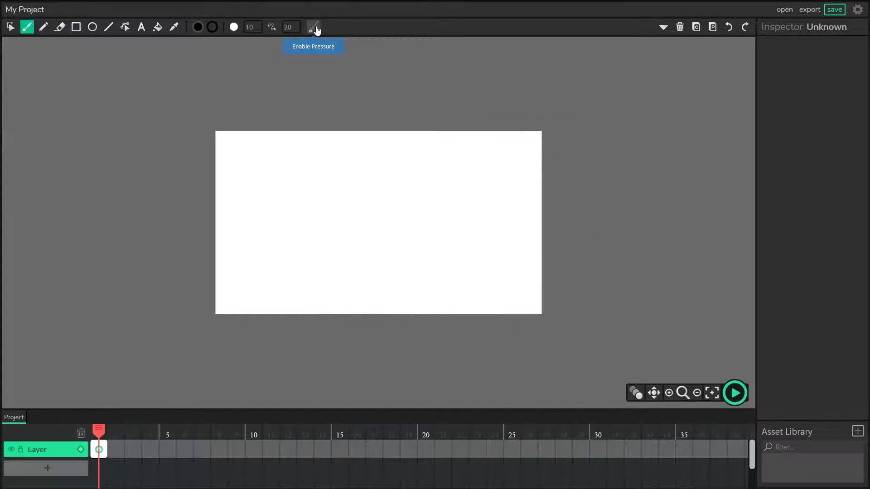
Toggle the brush's Enable Pressure option, then switch to the Pencil.
left_click(313, 29)
left_click(315, 31)
left_click(43, 28)
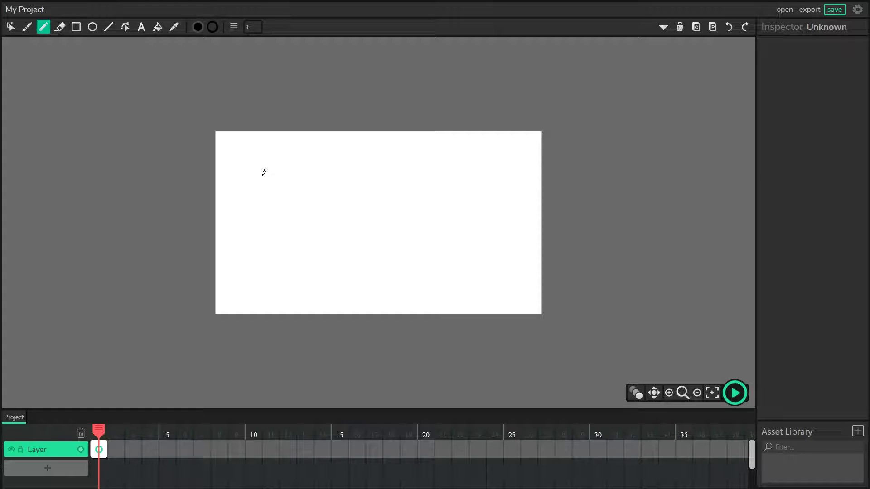
Brush an S-curve across the canvas, select it and set its fill colour to red.
key("b")
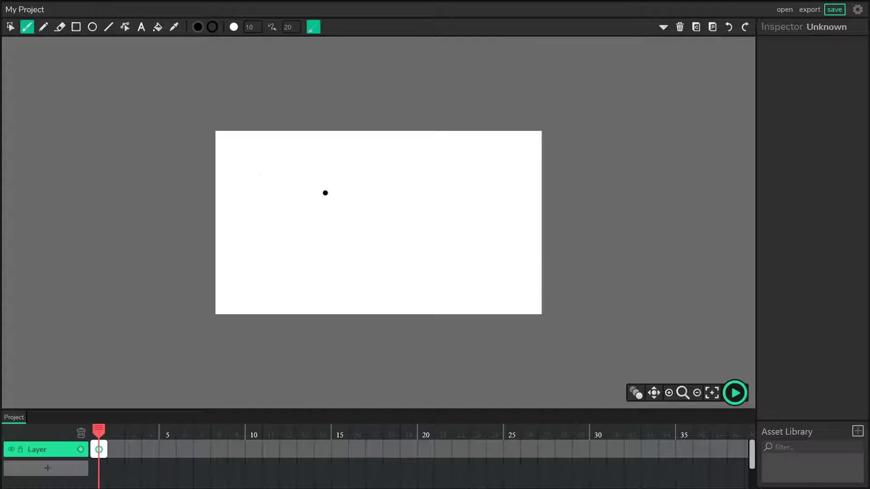
mouse_move(256, 172)
left_mouse_down()
mouse_move(297, 157)
mouse_move(384, 231)
mouse_move(473, 246)
mouse_move(498, 222)
left_mouse_up()
key("v")
left_click_drag(464, 298, 348, 198)
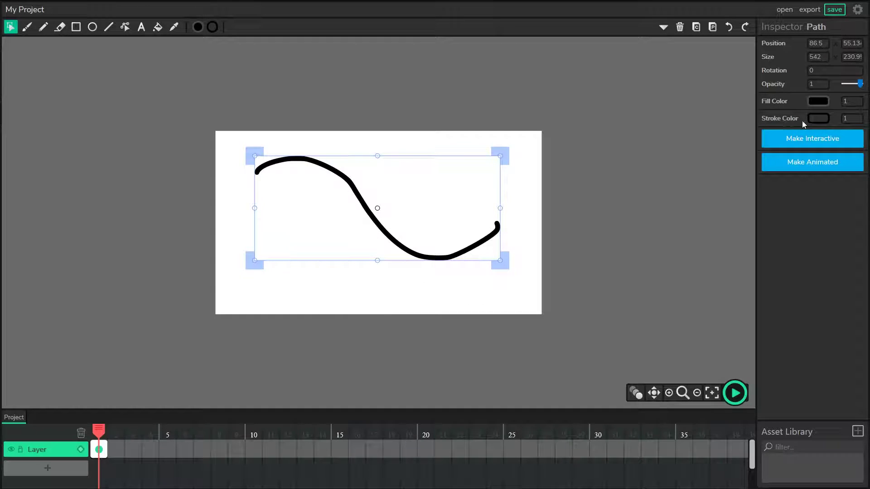
left_click(818, 101)
left_click_drag(767, 86, 791, 44)
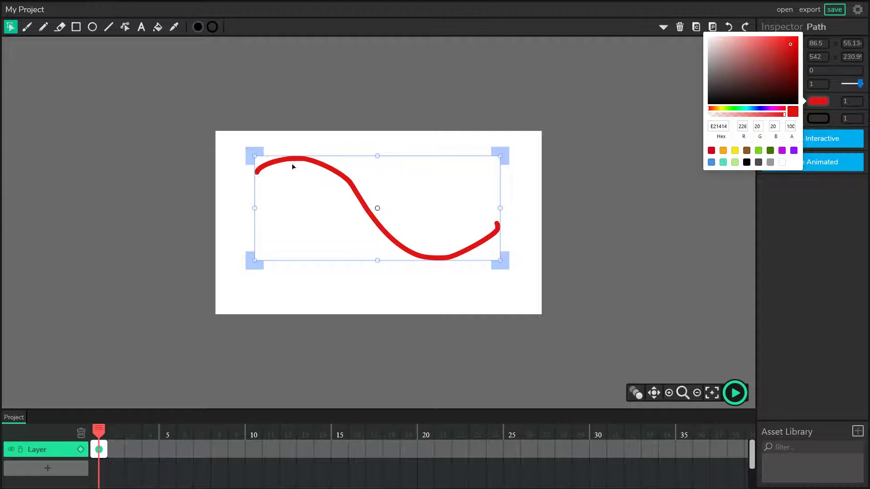
Give the S-curve a blue outline with stroke width 3.
left_click(819, 119)
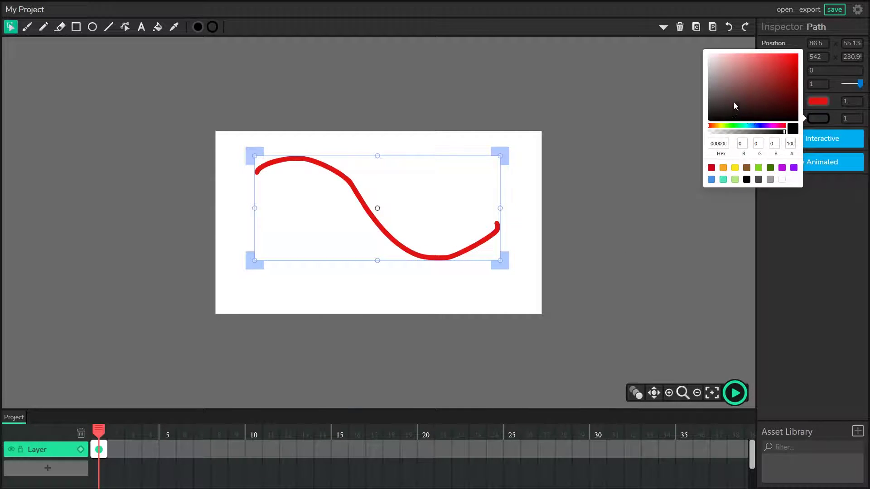
left_click_drag(760, 124, 755, 125)
left_click_drag(765, 88, 779, 62)
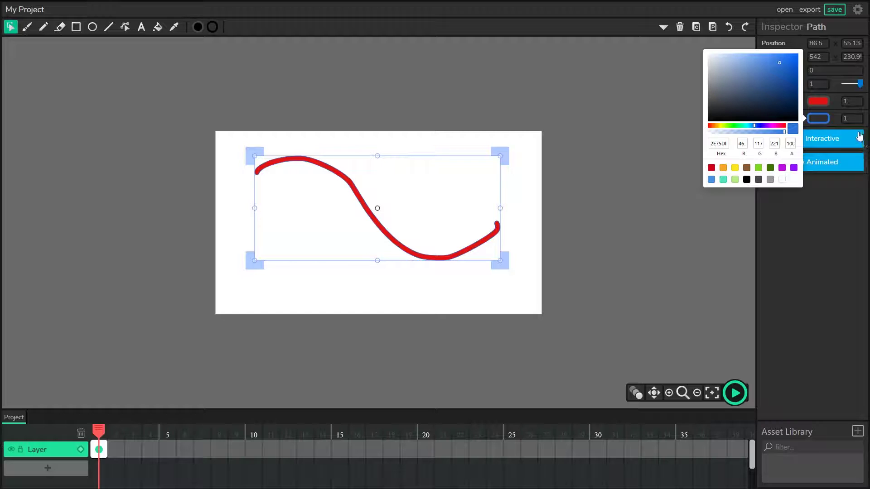
left_click(839, 120)
type("10")
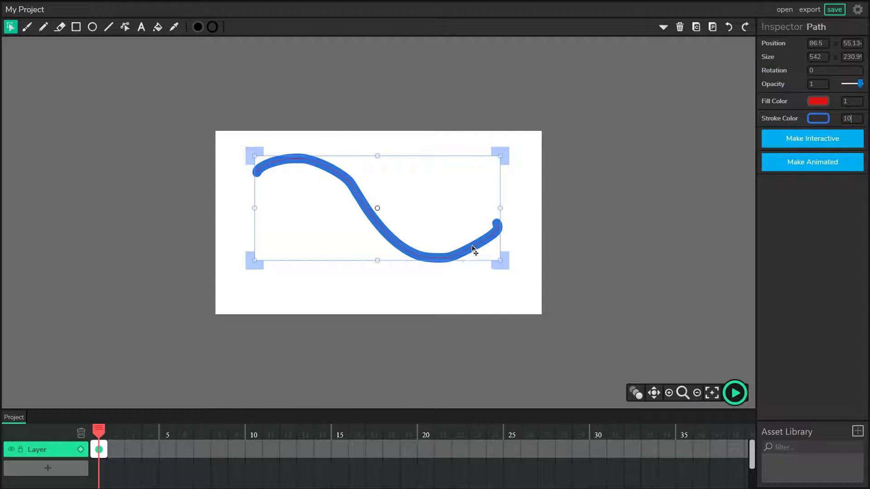
left_click(844, 119)
type("3")
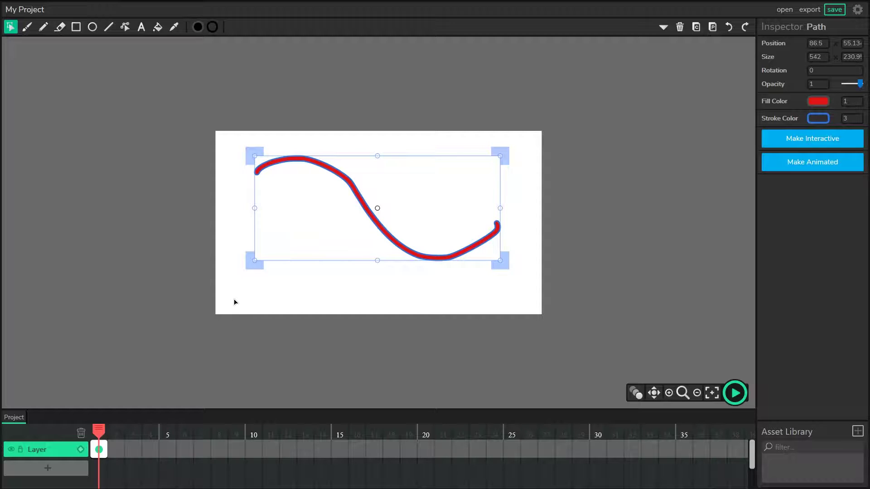
Delete the S-curve and draw a thin pencil curl across the paper.
left_click(340, 248)
key("ctrl+a")
key("Delete")
left_click(43, 27)
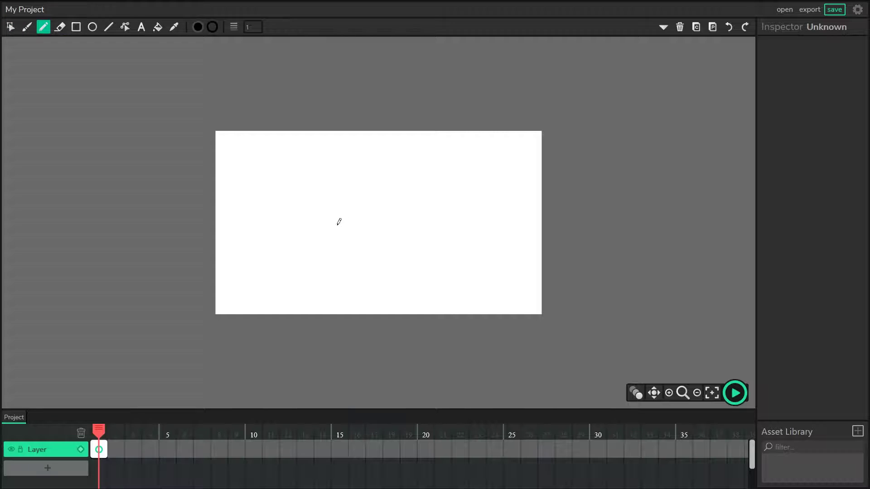
mouse_move(274, 214)
left_mouse_down()
mouse_move(328, 178)
mouse_move(343, 225)
mouse_move(415, 226)
mouse_move(413, 207)
left_mouse_up()
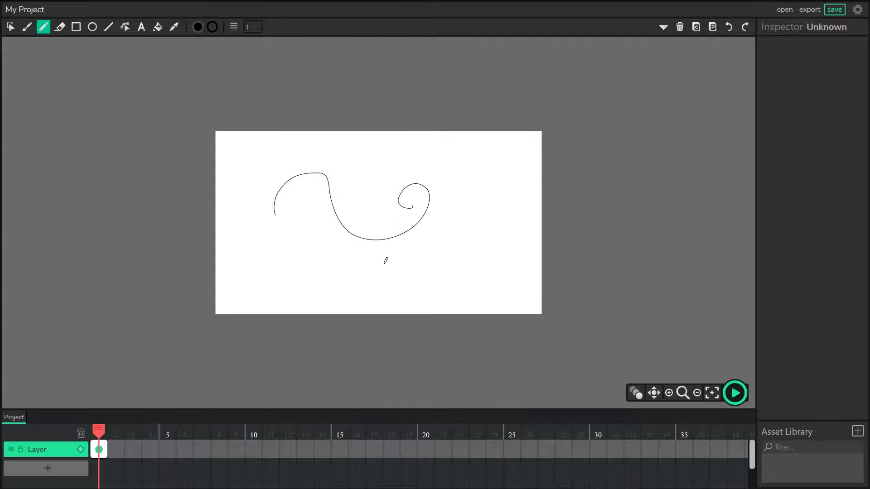
Select the curl, try a red fill on it, then undo the fill.
key("v")
left_click_drag(438, 272, 312, 169)
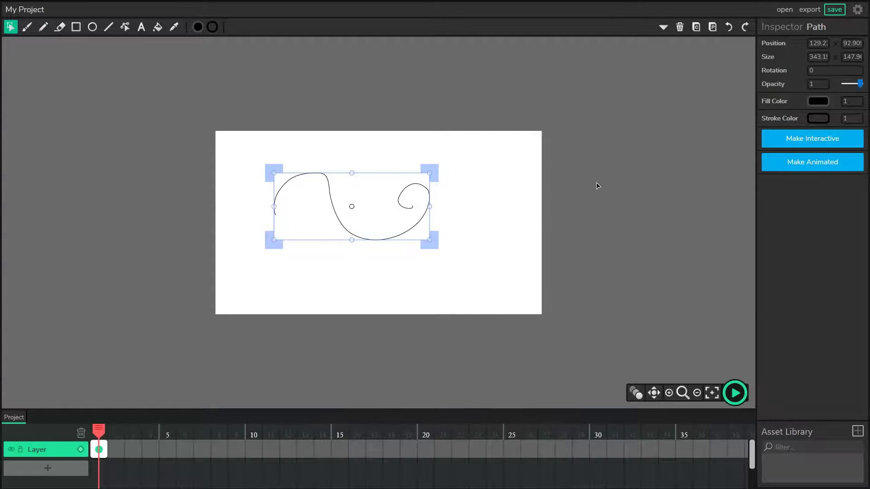
left_click(817, 104)
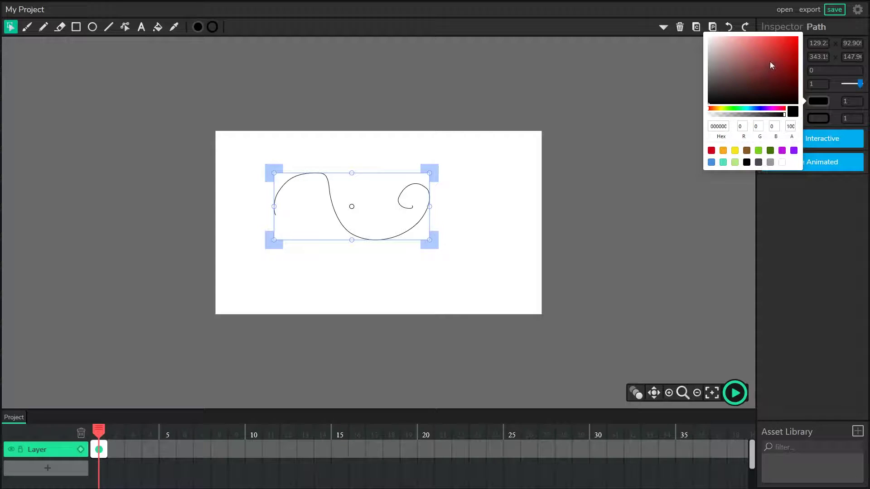
left_click(792, 40)
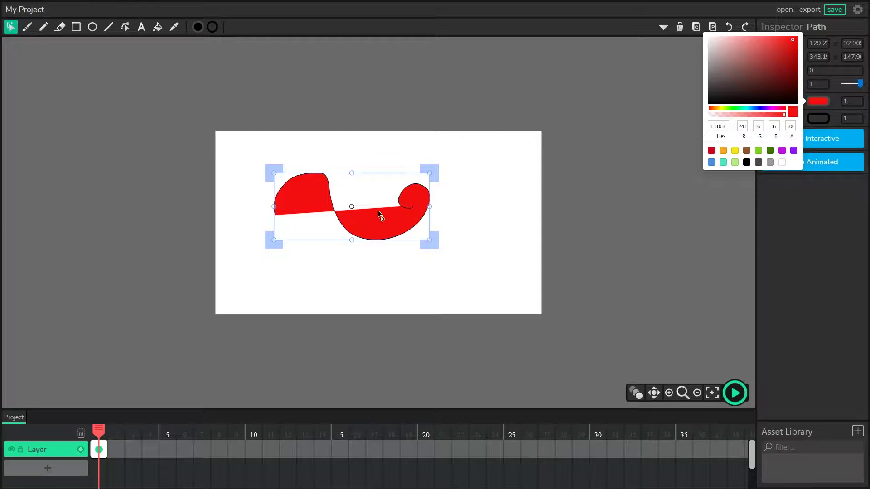
key("ctrl+z")
Change the curl's outline colour to red.
left_click(462, 220)
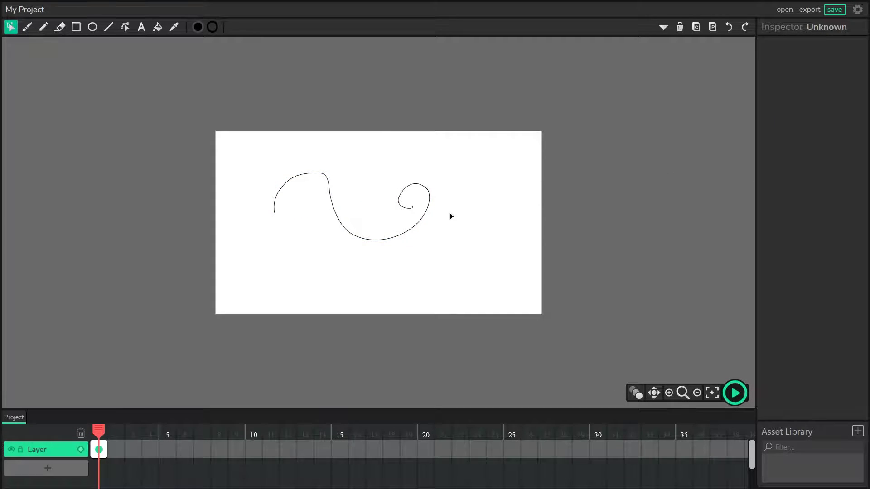
left_click(346, 189)
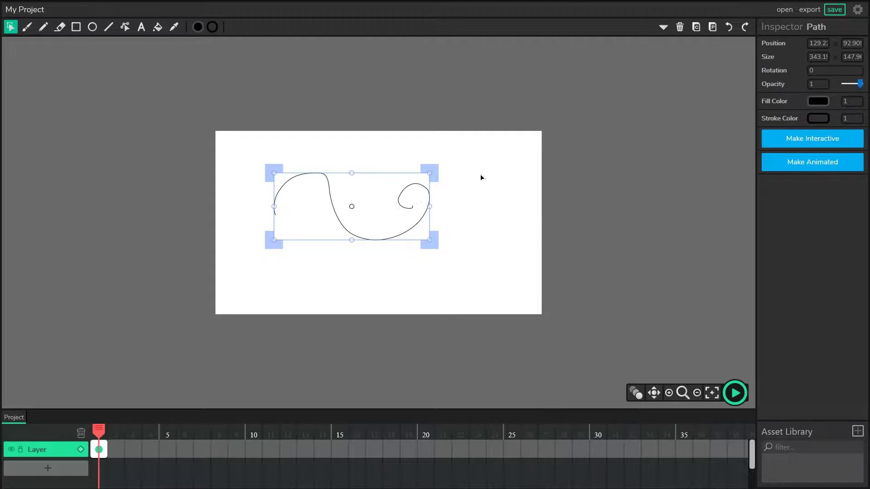
left_click(818, 118)
left_click(792, 73)
left_click(516, 198)
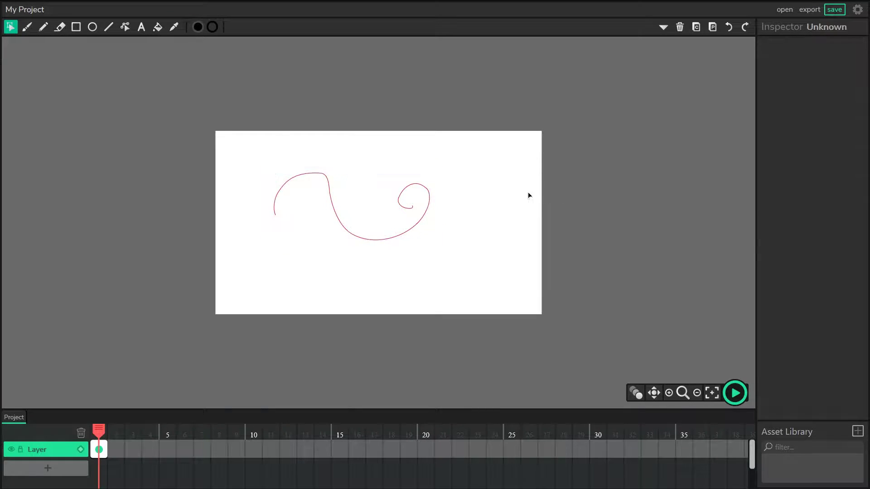
mouse_move(479, 258)
left_mouse_down()
mouse_move(290, 153)
mouse_move(450, 292)
left_mouse_up()
Set the red curl's stroke width to 4.
left_click(83, 68)
left_click(43, 27)
key("v")
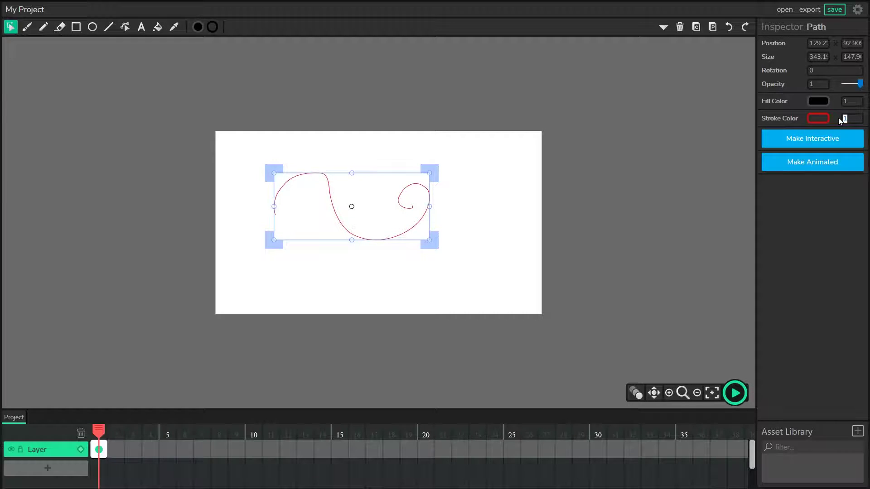
type("4")
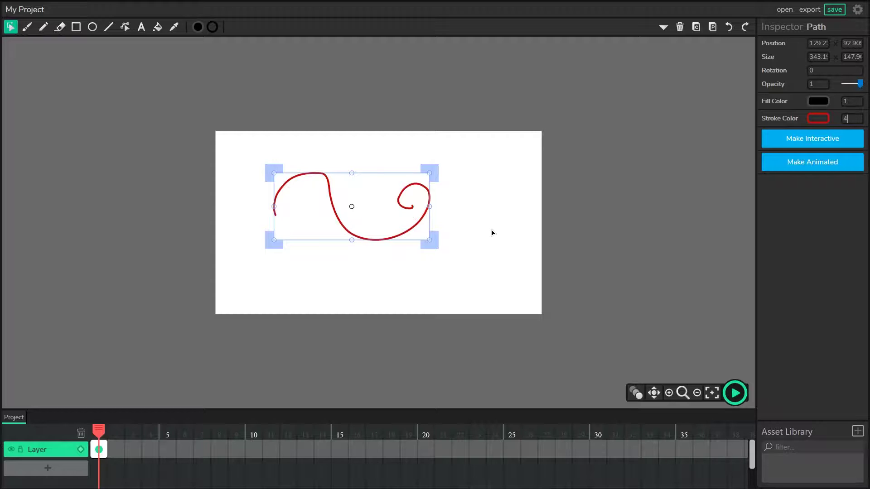
left_click(43, 27)
Draw a thin pencil line at width 1, then two thick curves at width 10.
mouse_move(250, 24)
left_click_drag(303, 140, 338, 145)
mouse_move(248, 27)
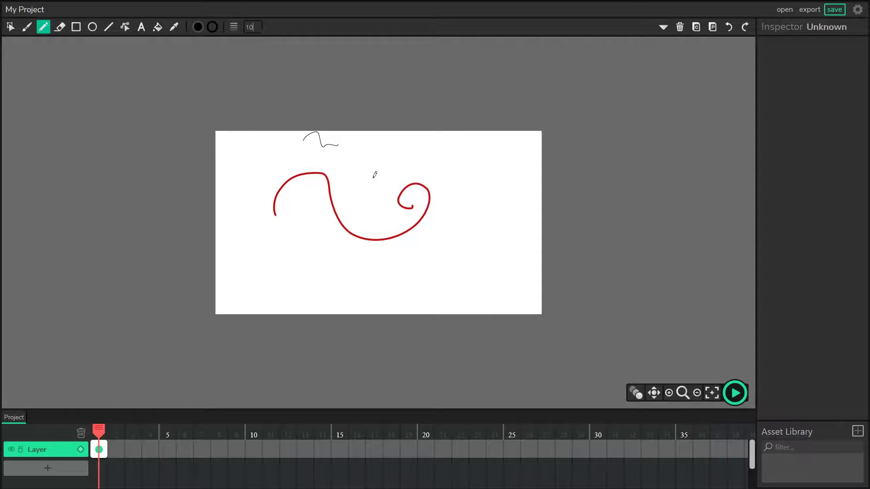
mouse_move(374, 156)
left_mouse_down()
mouse_move(395, 145)
mouse_move(477, 167)
mouse_move(484, 190)
left_mouse_up()
left_click_drag(443, 237, 491, 223)
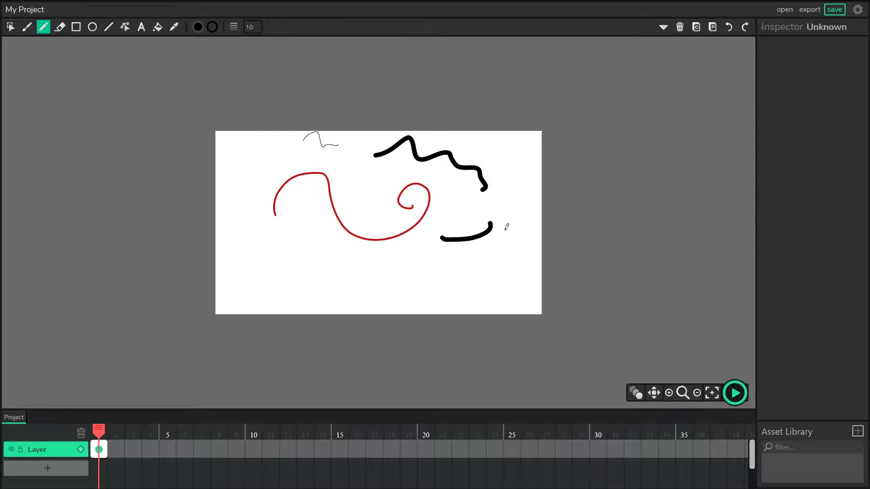
Select the thick wavy stroke and set its width to 50.
key("c")
left_click_drag(505, 155, 458, 194)
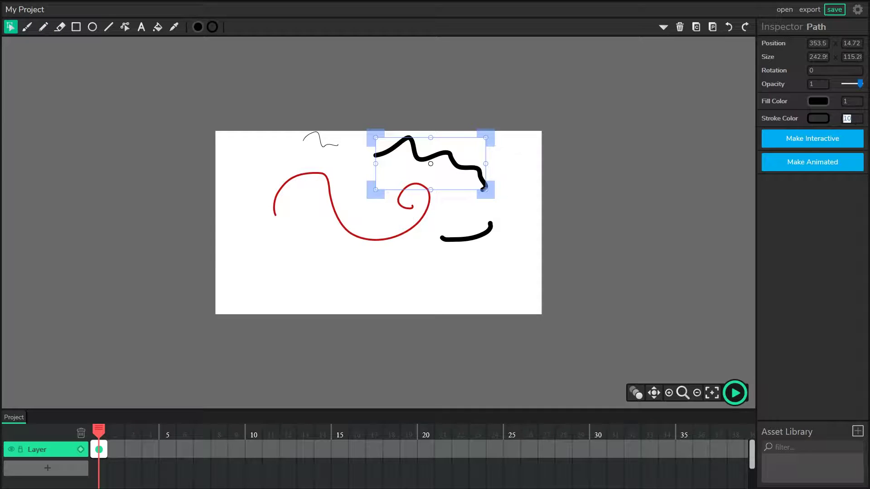
type("50")
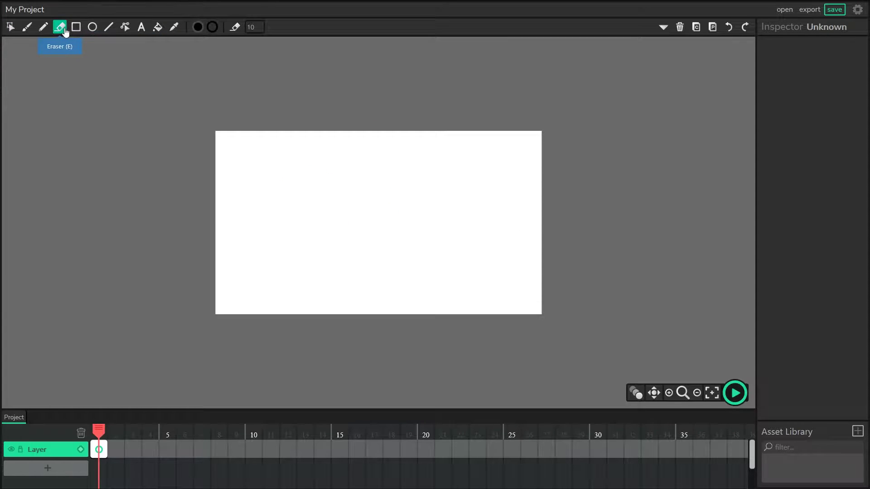
Paint thin vertical brush strokes at size 10, then two thick ones at size 51.
left_click(26, 27)
left_click_drag(298, 151, 303, 232)
mouse_move(314, 152)
left_mouse_down()
mouse_move(319, 248)
mouse_move(342, 249)
left_mouse_up()
left_click(251, 28)
left_click_drag(244, 50, 251, 50)
left_click_drag(363, 149, 381, 257)
left_click(390, 144)
left_click_drag(410, 183, 430, 271)
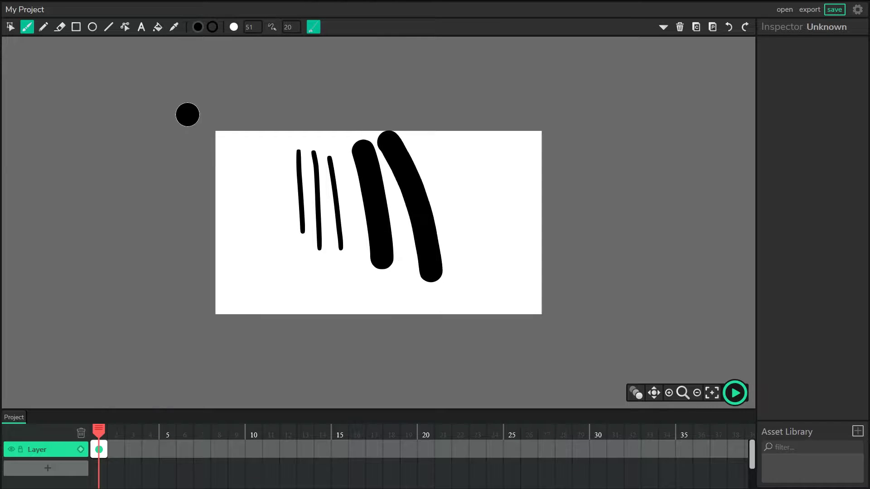
Draw a thin pencil line, then two thick vertical pencil lines at width 33.
left_click(43, 27)
left_click(248, 27)
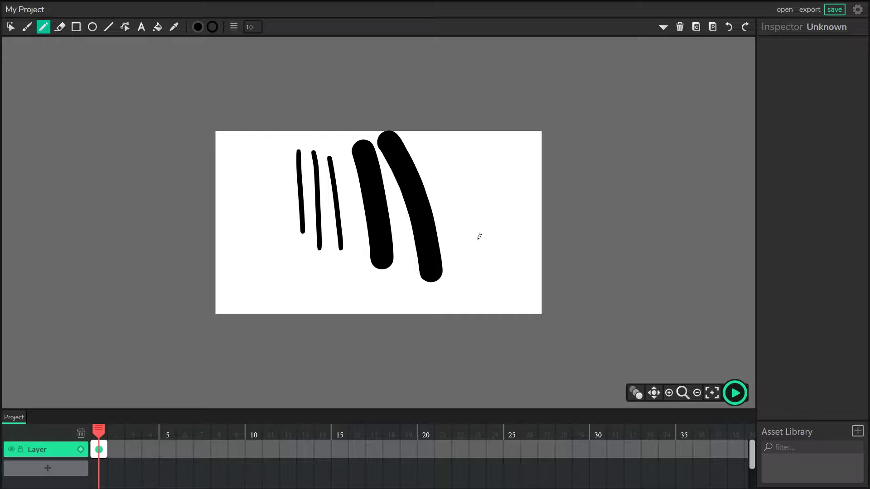
mouse_move(471, 154)
left_mouse_down()
mouse_move(482, 267)
mouse_move(493, 246)
mouse_move(494, 276)
left_mouse_up()
left_click(249, 27)
left_click_drag(244, 49, 246, 50)
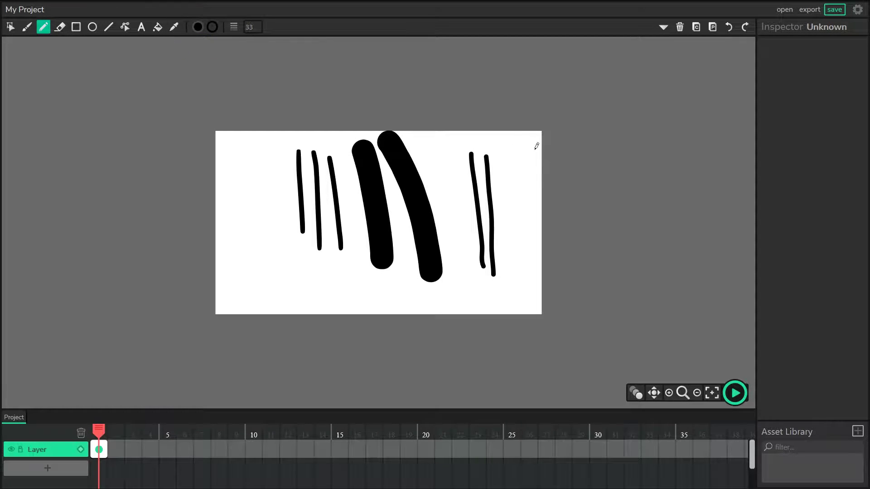
left_click_drag(508, 126, 514, 254)
left_click_drag(525, 111, 532, 272)
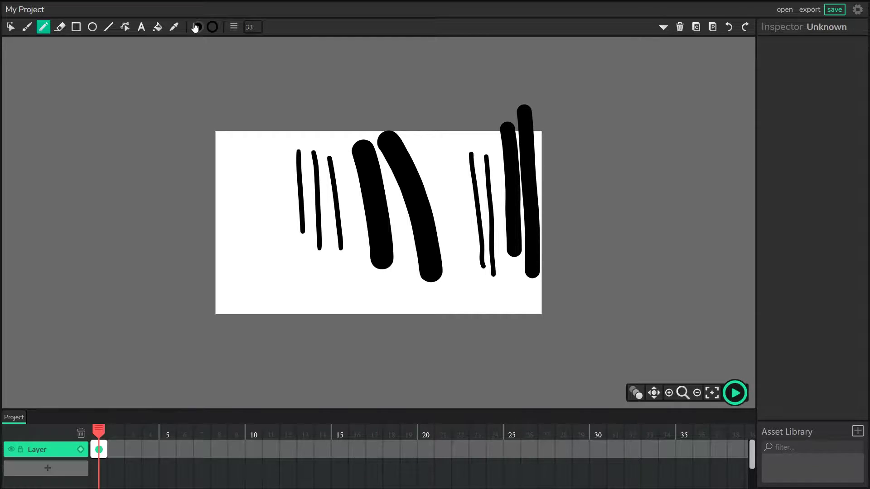
Reduce the pencil width and draw two more thin vertical lines on the right.
left_click(251, 27)
left_click_drag(243, 47, 241, 47)
left_click_drag(546, 121, 552, 237)
left_click_drag(565, 134, 569, 250)
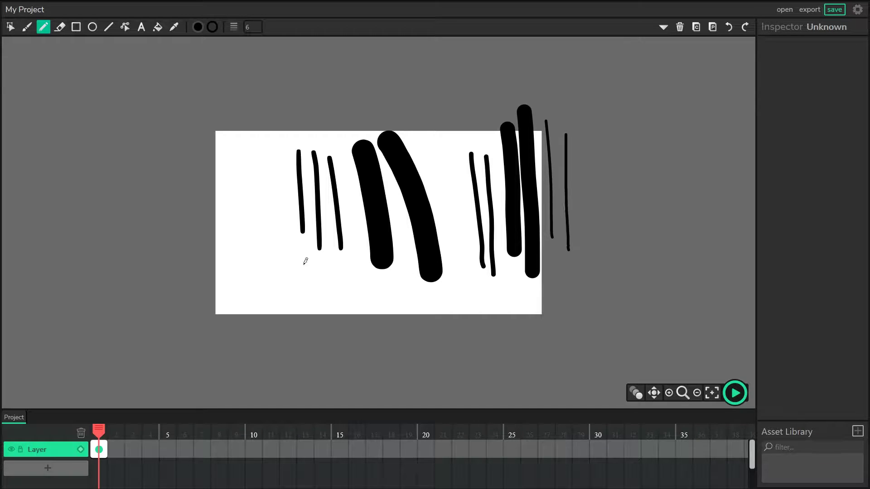
left_click(60, 28)
Erase horizontal gaps through the strokes at several heights and trim the left thick stroke's top.
left_click_drag(226, 198, 614, 176)
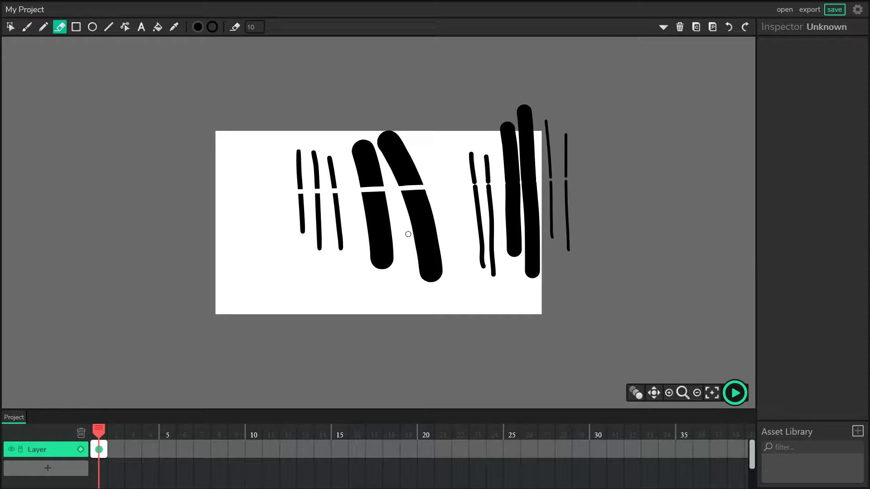
mouse_move(348, 159)
left_mouse_down()
mouse_move(363, 139)
mouse_move(363, 155)
mouse_move(363, 136)
mouse_move(390, 165)
mouse_move(388, 138)
mouse_move(382, 155)
left_mouse_up()
left_click_drag(463, 176, 626, 172)
left_click_drag(454, 178, 611, 171)
key("z")
scroll(476, 195, "up", 8)
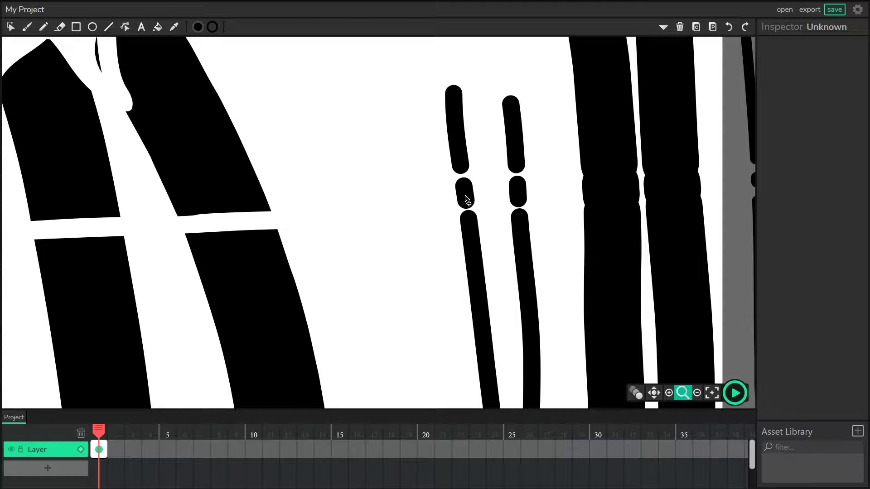
key("v")
left_click(466, 195)
left_click(490, 189)
left_click_drag(500, 183, 533, 207)
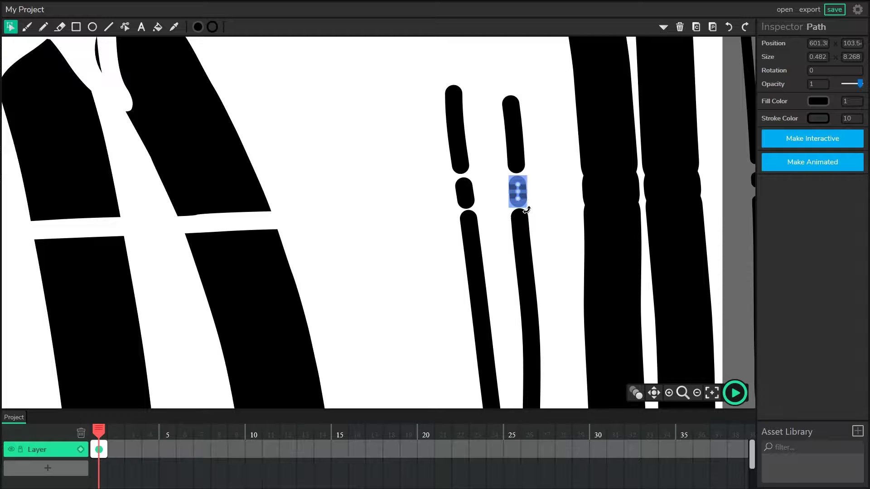
left_click(223, 225)
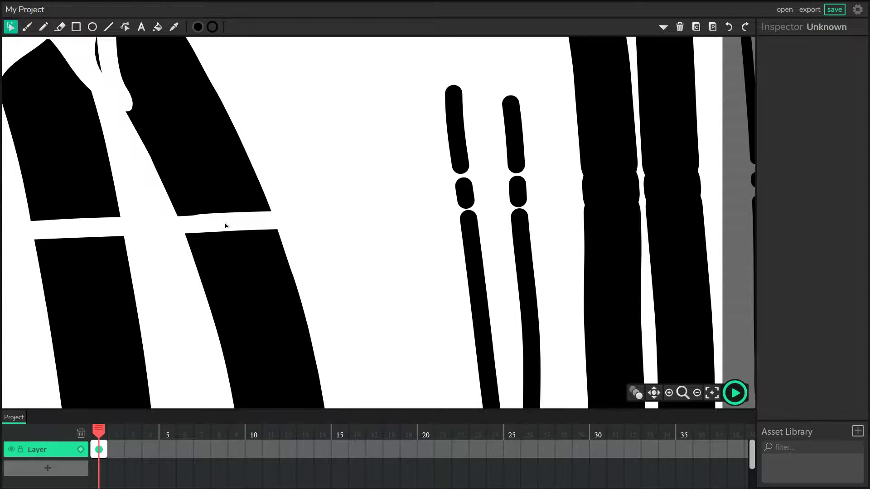
key("ctrl+z")
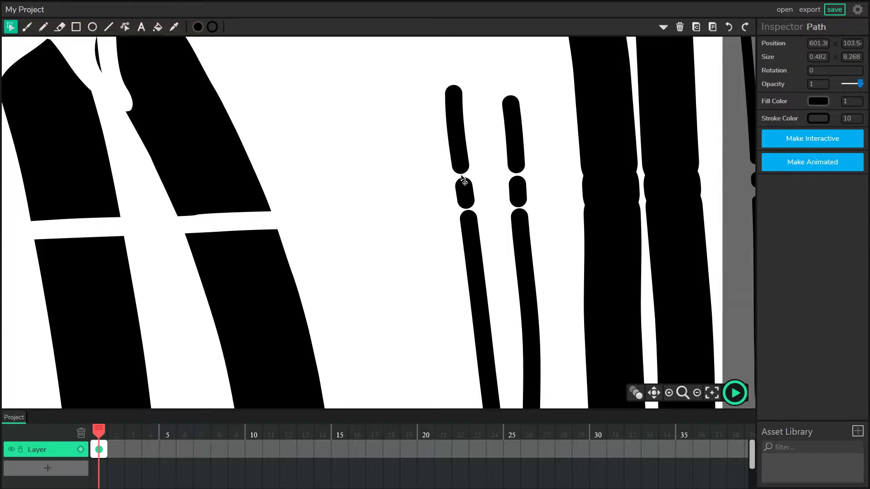
key("z")
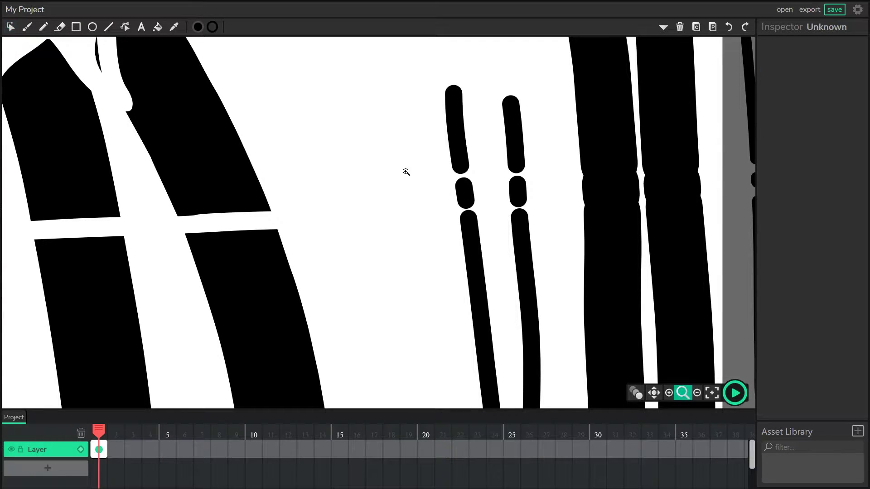
scroll(404, 173, "down", 3)
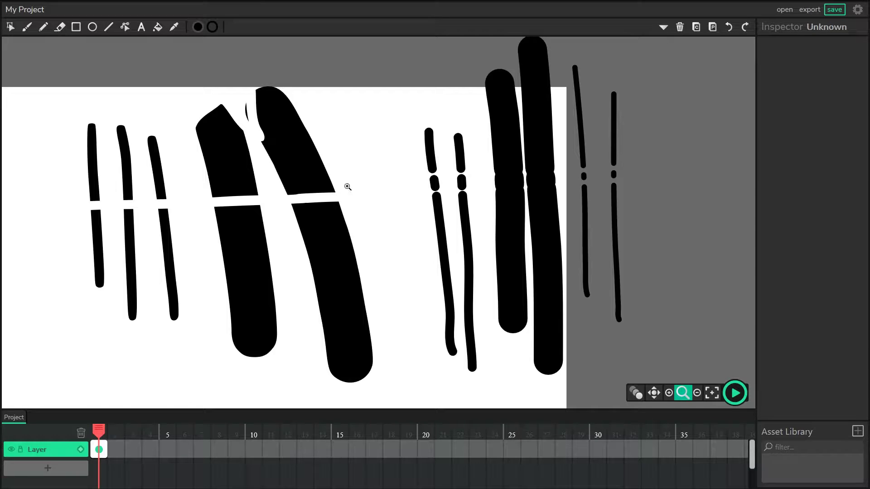
scroll(348, 186, "down", 1)
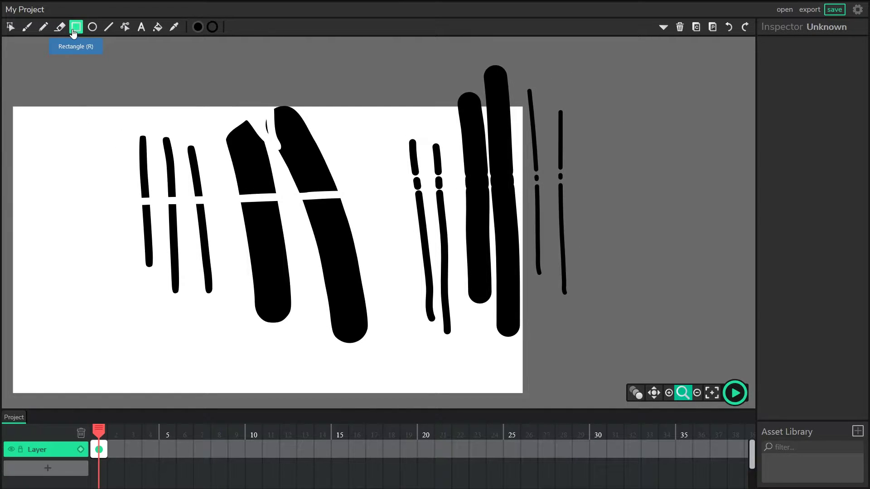
scroll(363, 189, "down", 2)
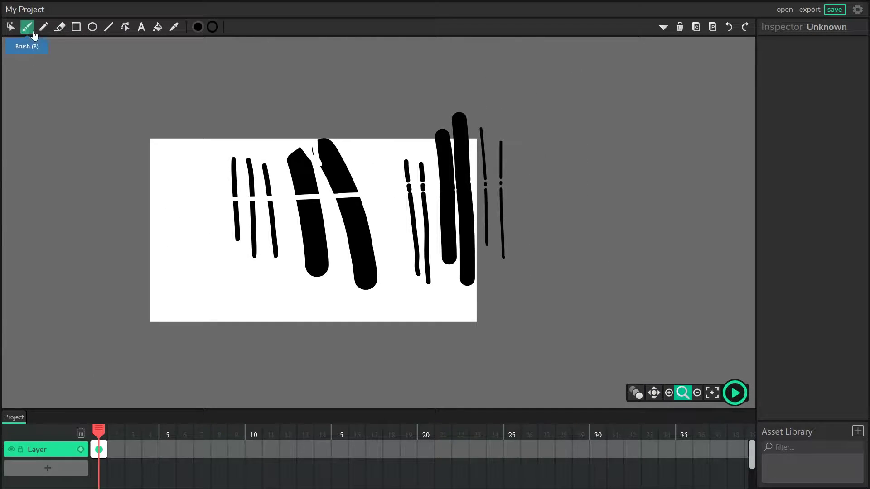
left_click(60, 27)
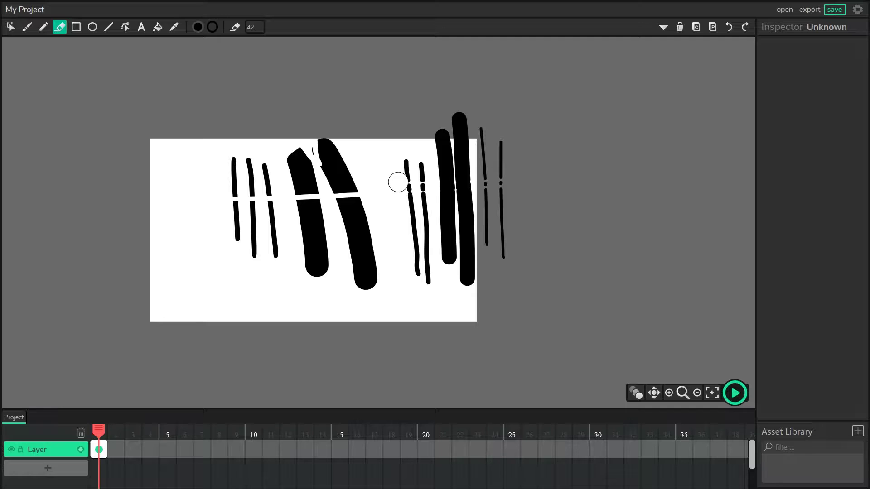
Erase bands through the right-hand strokes, trim the thick strokes' tops, and select everything.
mouse_move(400, 183)
left_mouse_down()
mouse_move(431, 189)
mouse_move(426, 214)
mouse_move(404, 210)
mouse_move(408, 188)
mouse_move(422, 196)
mouse_move(512, 181)
left_mouse_up()
mouse_move(448, 197)
left_mouse_down()
mouse_move(471, 182)
mouse_move(532, 182)
mouse_move(451, 191)
mouse_move(444, 181)
mouse_move(470, 170)
mouse_move(494, 137)
mouse_move(490, 176)
mouse_move(497, 173)
mouse_move(498, 152)
mouse_move(486, 176)
mouse_move(517, 226)
left_mouse_up()
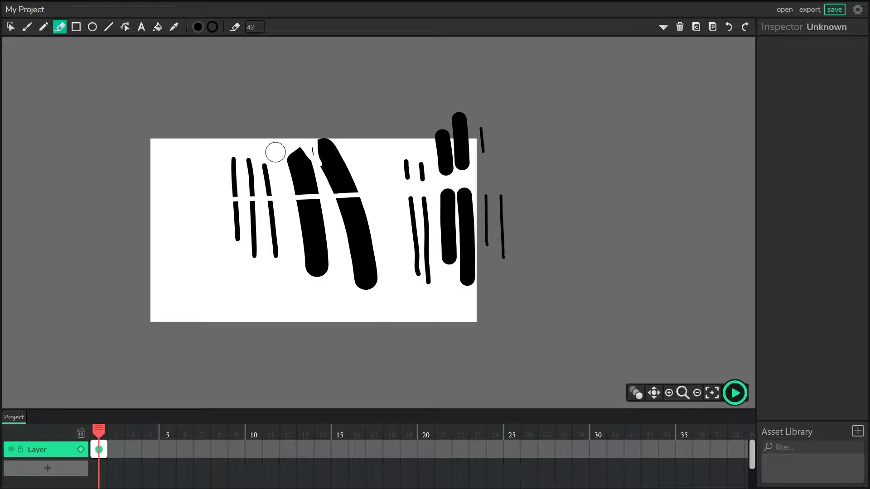
left_click_drag(274, 151, 349, 156)
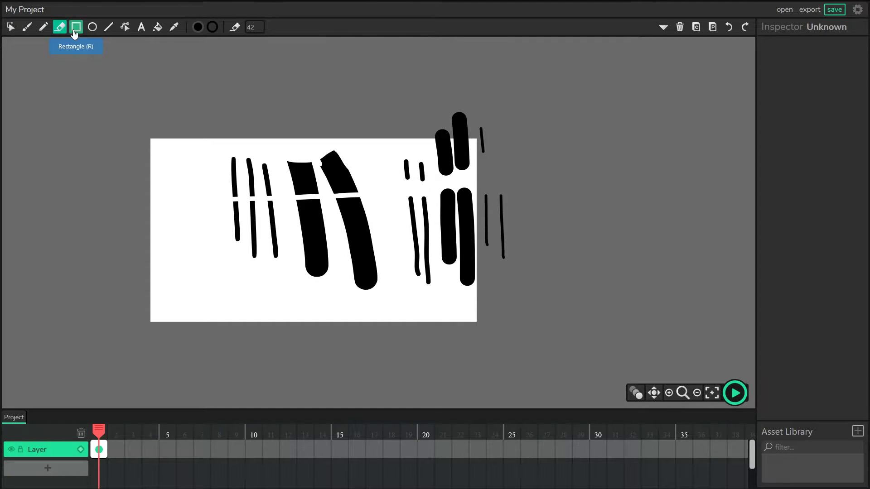
key("v")
left_click_drag(563, 335, 223, 138)
Delete the strokes, then draw, move and delete a black rectangle with outline width 20.
key("Delete")
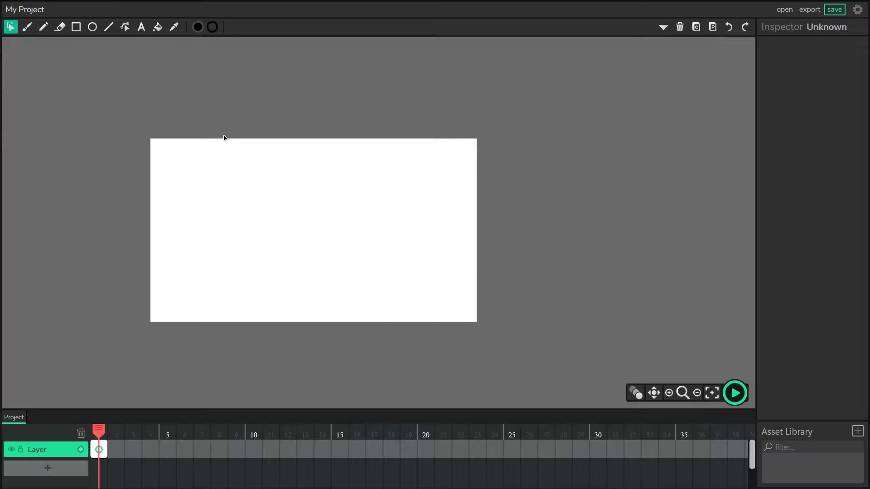
left_click(76, 30)
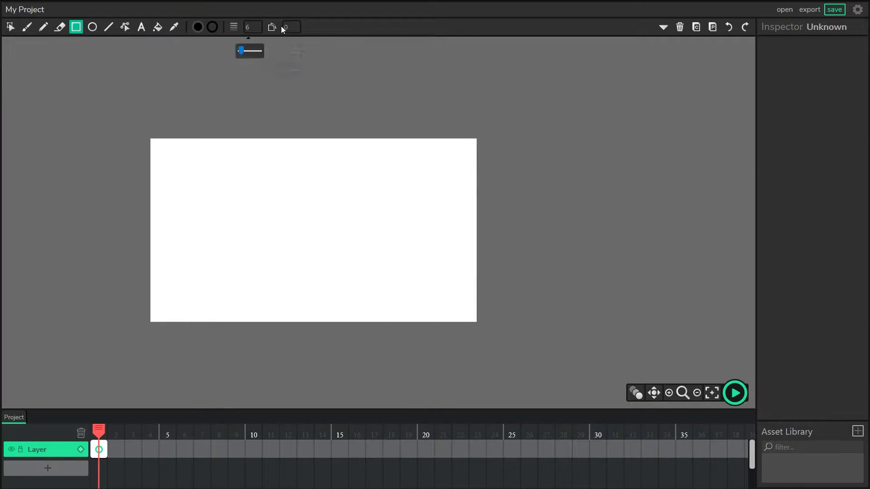
left_click(255, 26)
type("20")
left_click_drag(227, 161, 364, 262)
key("v")
left_click_drag(434, 312, 220, 157)
left_click_drag(344, 229, 354, 259)
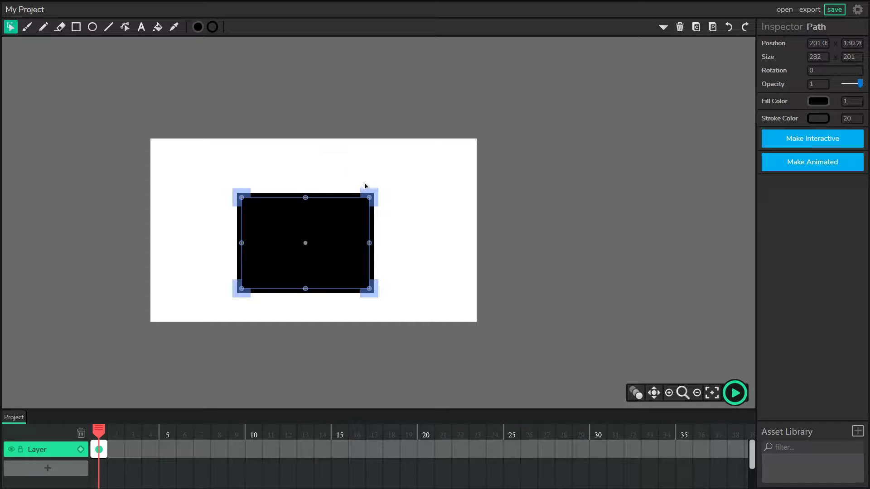
key("Delete")
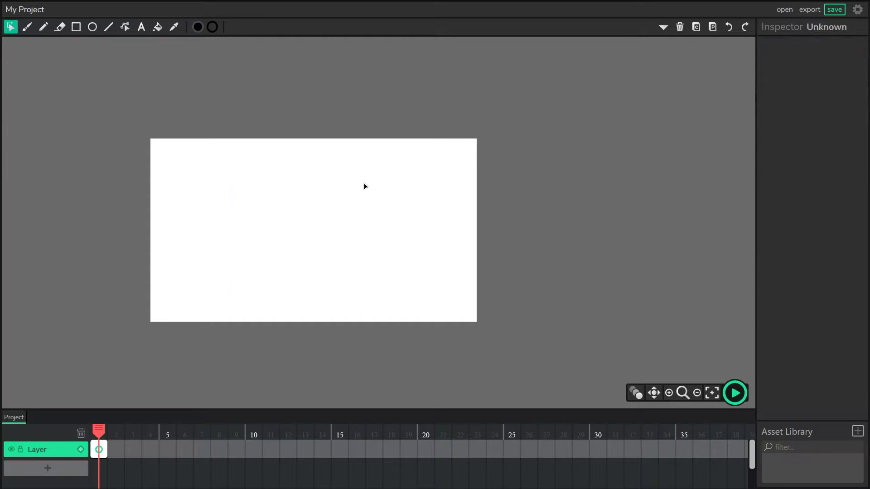
Set the outline colour to red and draw a red-outlined black rectangle.
left_click(211, 27)
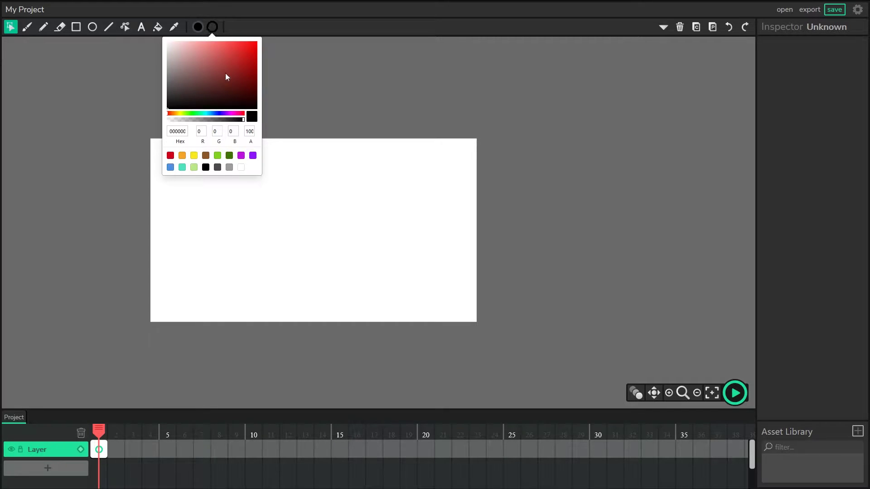
left_click(251, 44)
left_click(82, 31)
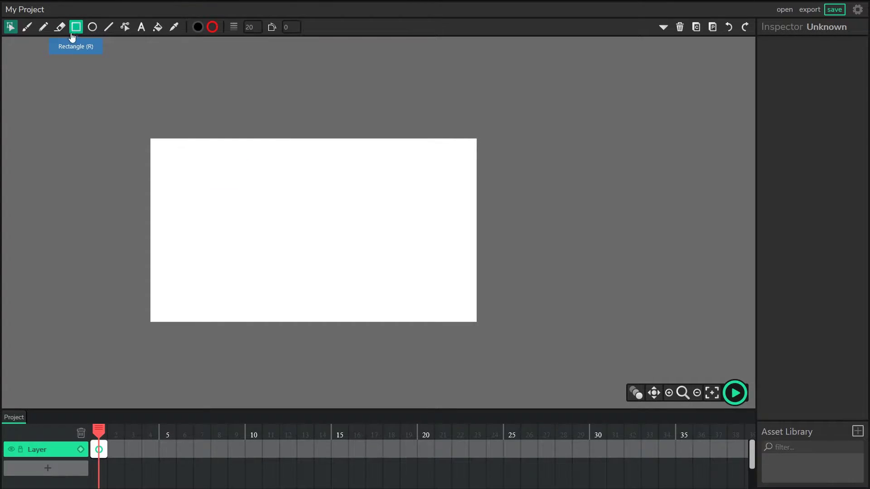
left_click_drag(177, 163, 305, 259)
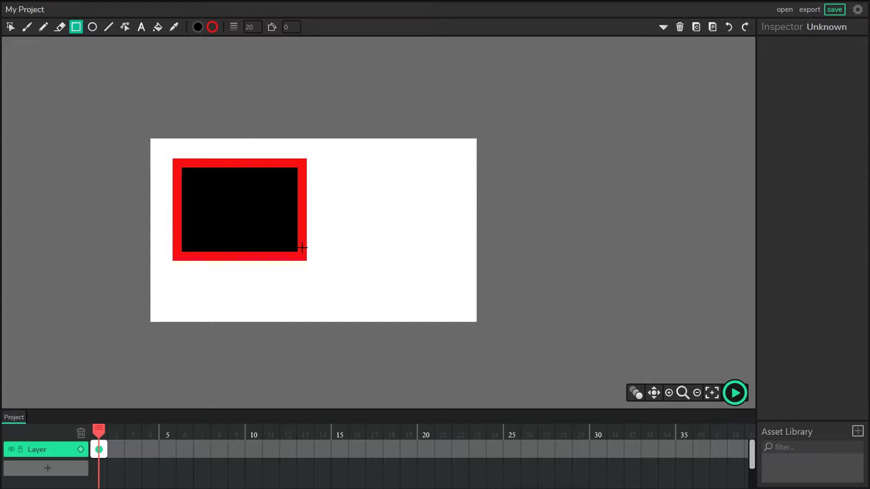
Draw a second rectangle with corner radius 10, then delete both rectangles.
left_click(286, 27)
type("10")
left_click_drag(358, 156, 518, 263)
key("v")
left_click_drag(528, 325, 297, 221)
key("Delete")
Draw a black circle with a red outline, then select and delete it.
left_click(92, 27)
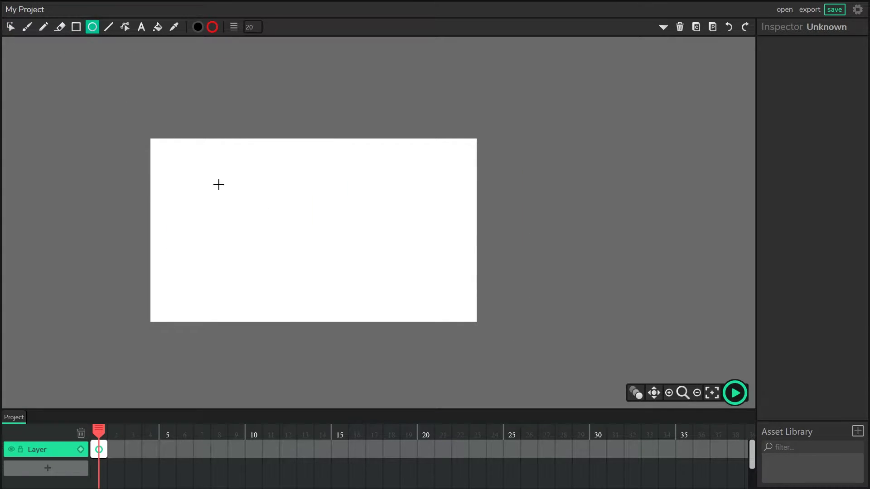
left_click(238, 27)
mouse_move(208, 190)
left_mouse_down()
mouse_move(255, 257)
mouse_move(311, 284)
mouse_move(311, 293)
left_mouse_up()
key("c")
left_click_drag(371, 324, 249, 214)
key("Delete")
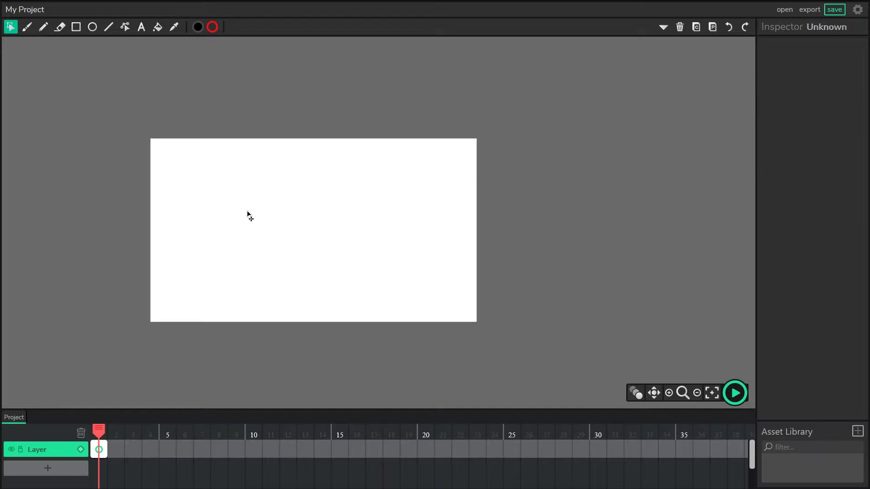
Draw three thick red straight lines forming an open triangle, then marquee-select and delete them.
left_click(109, 27)
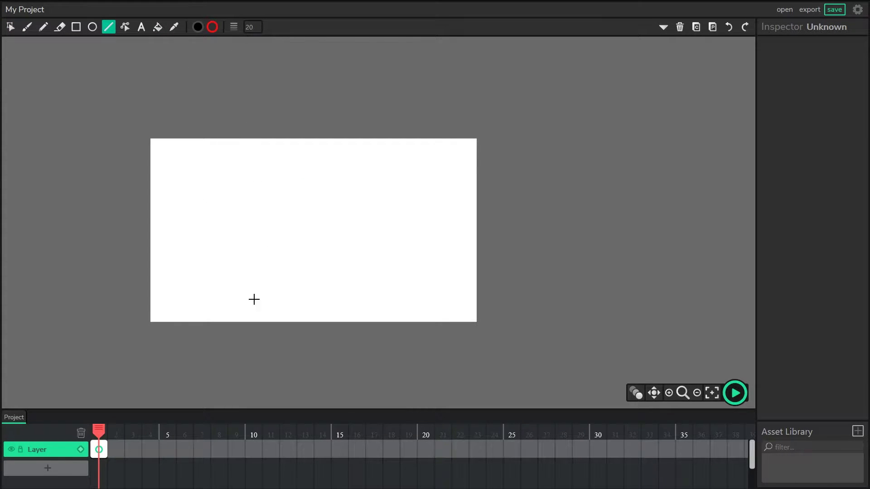
mouse_move(216, 249)
left_mouse_down()
mouse_move(359, 209)
mouse_move(440, 163)
mouse_move(285, 163)
mouse_move(292, 141)
mouse_move(325, 146)
mouse_move(452, 253)
mouse_move(258, 256)
left_mouse_up()
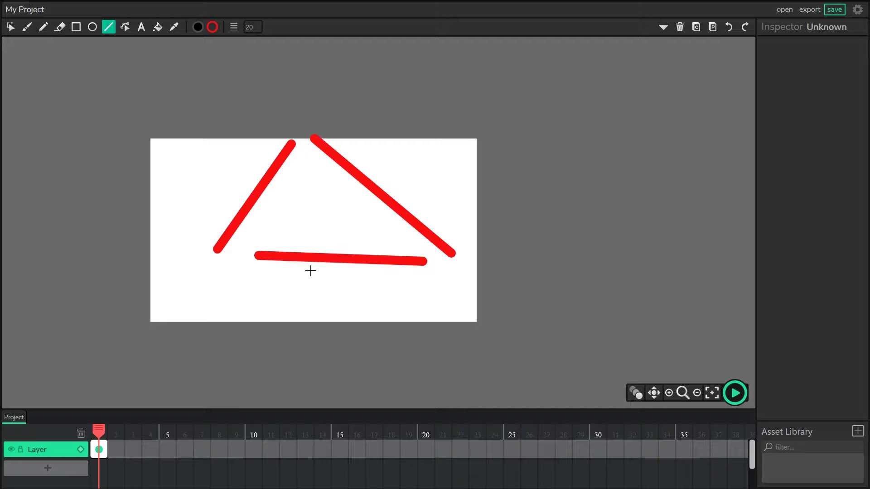
key("v")
left_click_drag(403, 315, 207, 173)
key("Delete")
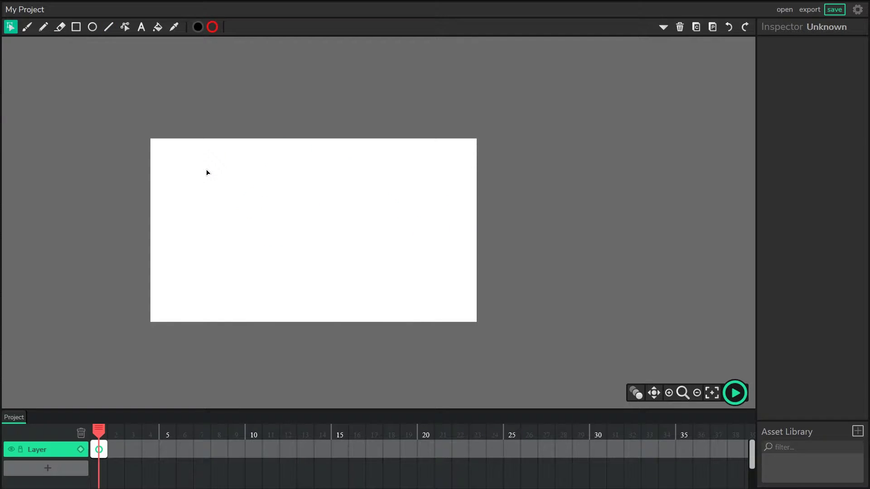
left_click(77, 27)
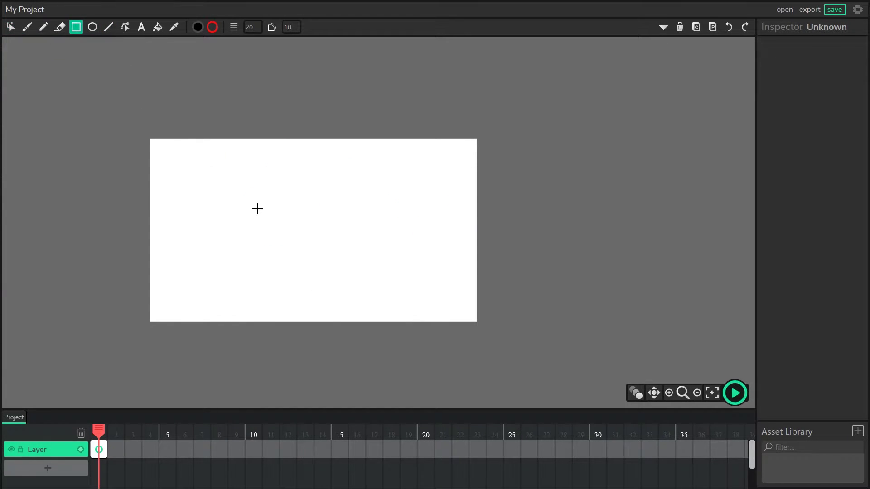
left_click_drag(255, 204, 205, 153)
left_click_drag(252, 177, 330, 279)
left_click(92, 27)
left_click_drag(345, 167, 468, 263)
key("c")
key("ctrl+a")
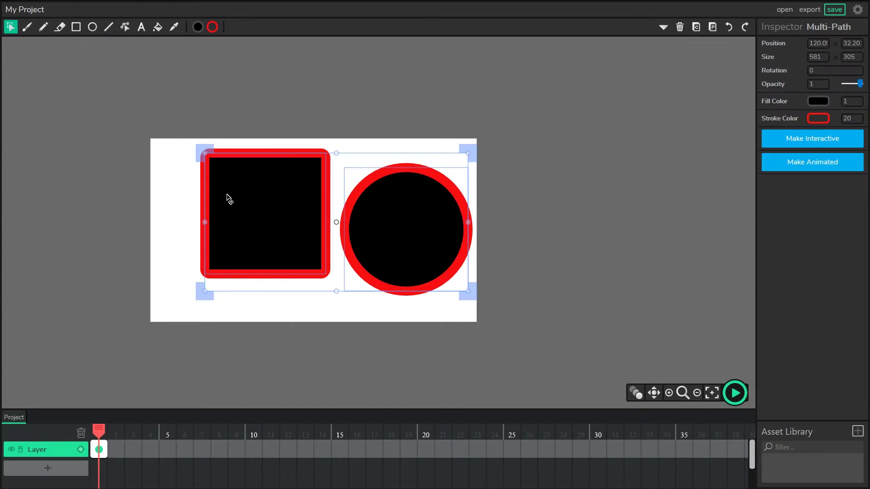
key("Delete")
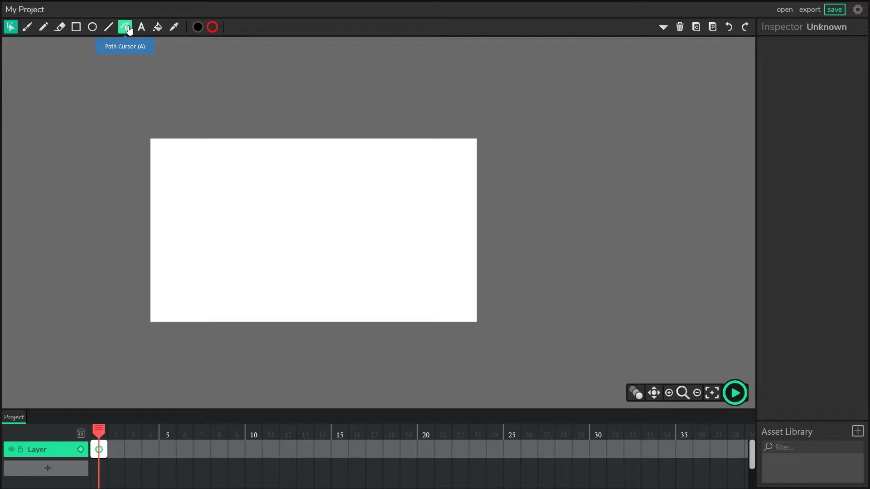
key("r")
left_click_drag(218, 150, 351, 259)
left_click(126, 28)
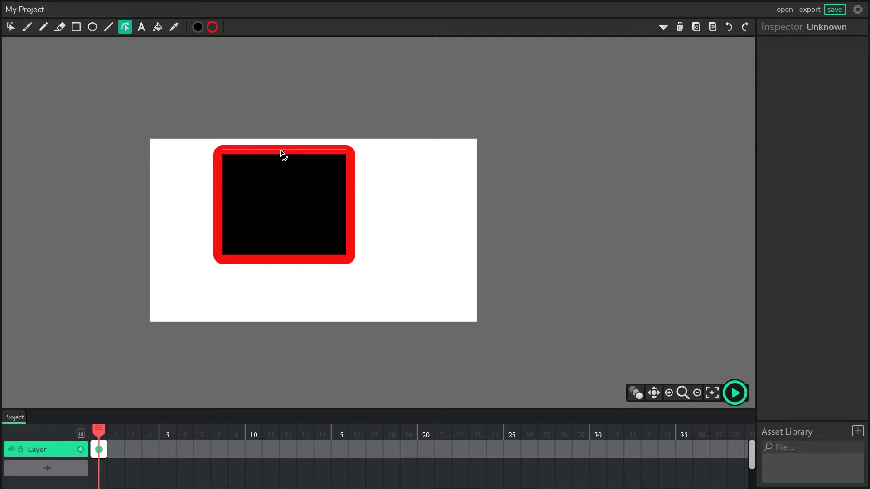
left_click_drag(281, 152, 285, 190)
left_click_drag(350, 203, 313, 208)
left_click_drag(281, 262, 278, 204)
left_click_drag(217, 214, 261, 208)
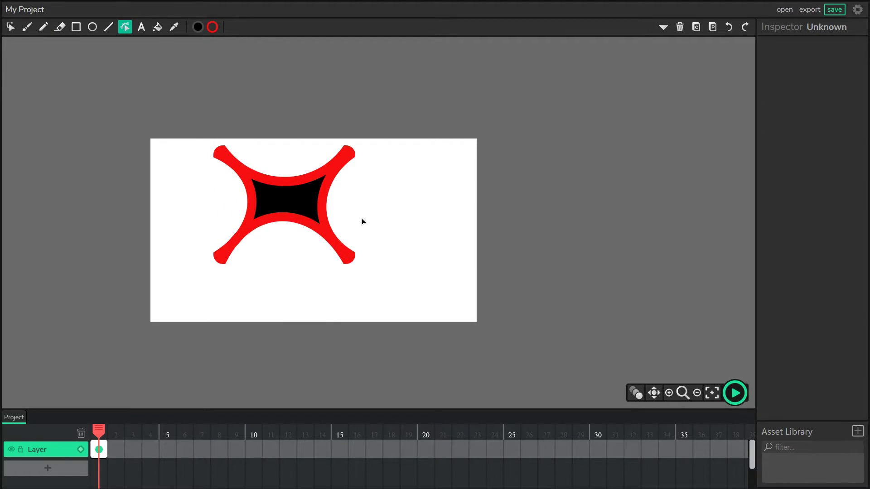
left_click(9, 27)
left_click_drag(195, 131, 369, 320)
key("Delete")
key("b")
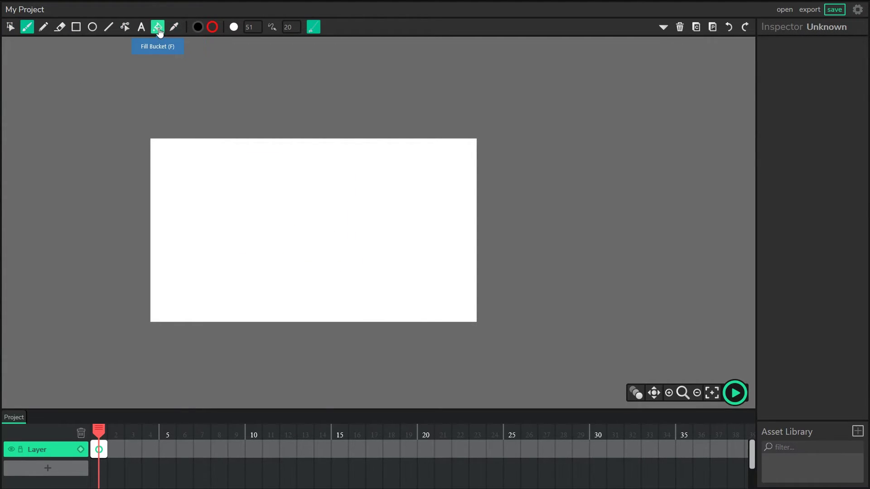
left_click(140, 28)
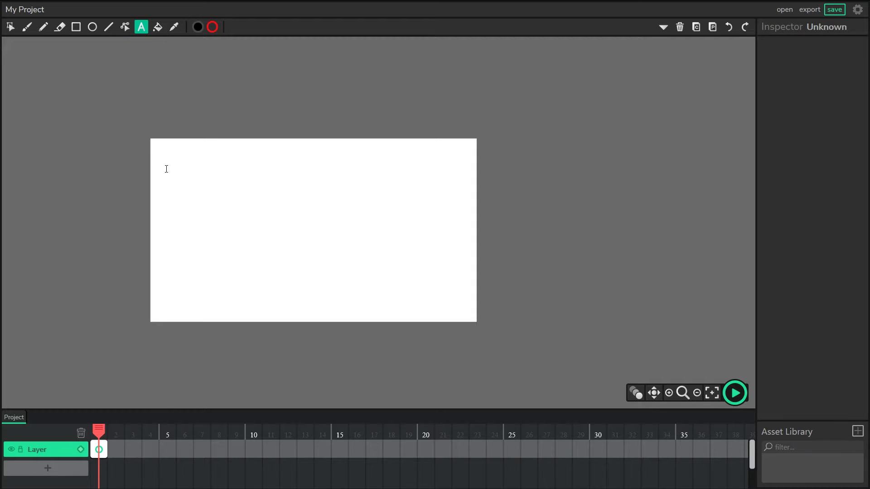
left_click(200, 161)
left_click(201, 159)
double_click(220, 158)
type("Hello!")
left_click(12, 32)
left_click(191, 164)
key("Delete")
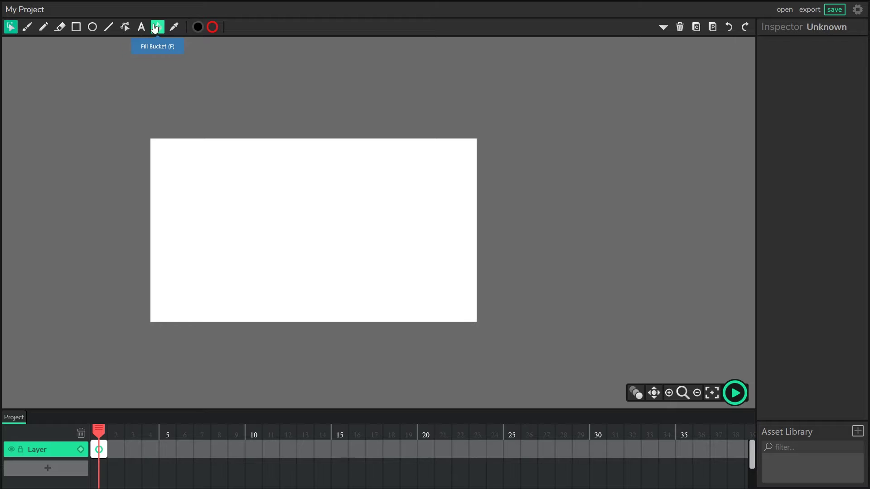
Brush a black loop near the stage centre and fill its inside solid black.
left_click(28, 27)
mouse_move(301, 165)
left_mouse_down()
mouse_move(275, 169)
mouse_move(257, 259)
mouse_move(348, 189)
mouse_move(298, 165)
left_mouse_up()
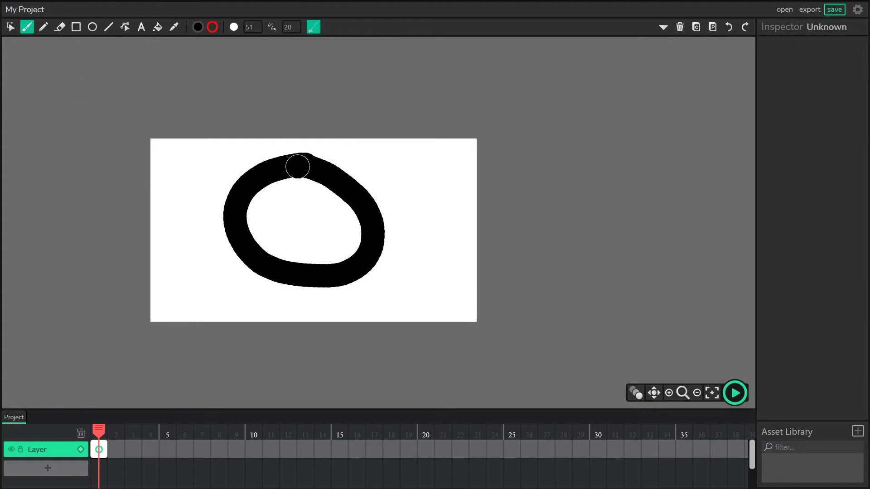
left_click(157, 27)
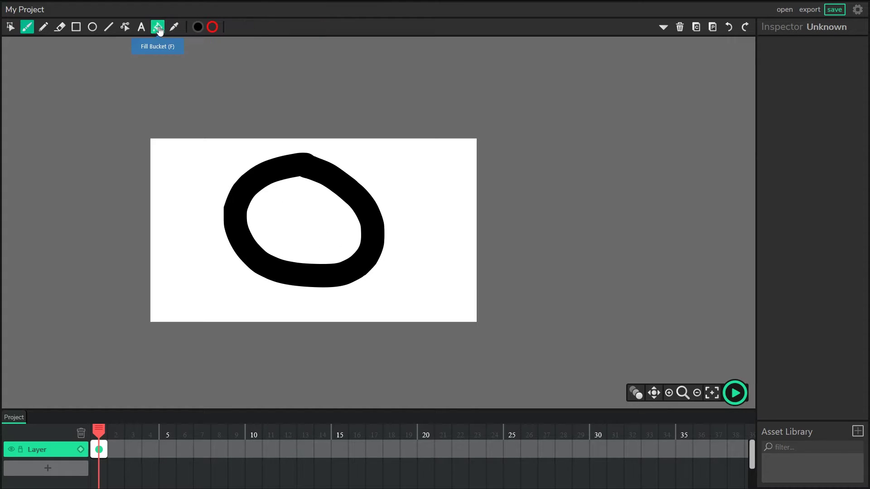
left_click(294, 213)
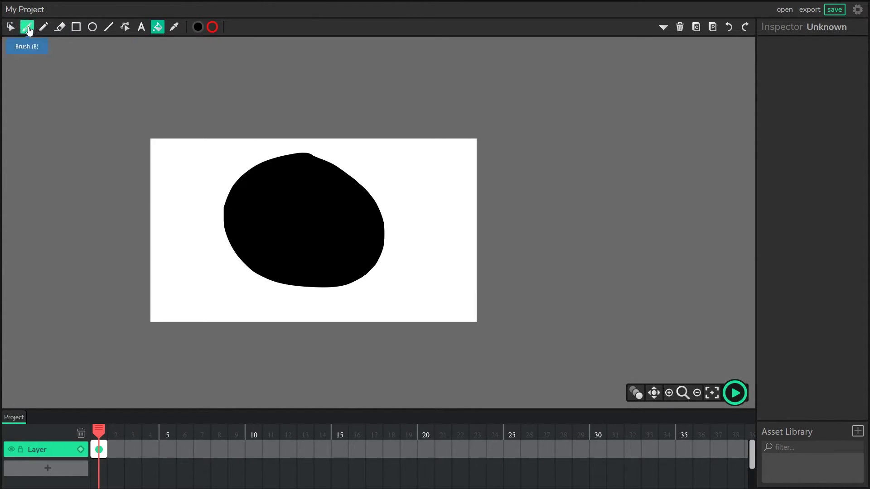
Draw a red pencil zigzag loop right of the blob and fill it black.
left_click(43, 27)
mouse_move(411, 142)
left_mouse_down()
mouse_move(428, 175)
mouse_move(419, 245)
mouse_move(449, 126)
mouse_move(402, 146)
left_mouse_up()
left_click(158, 27)
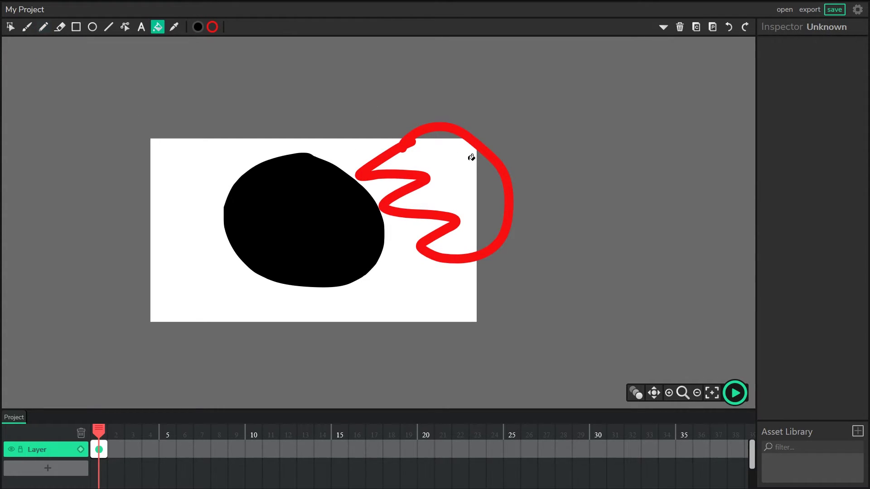
left_click(460, 167)
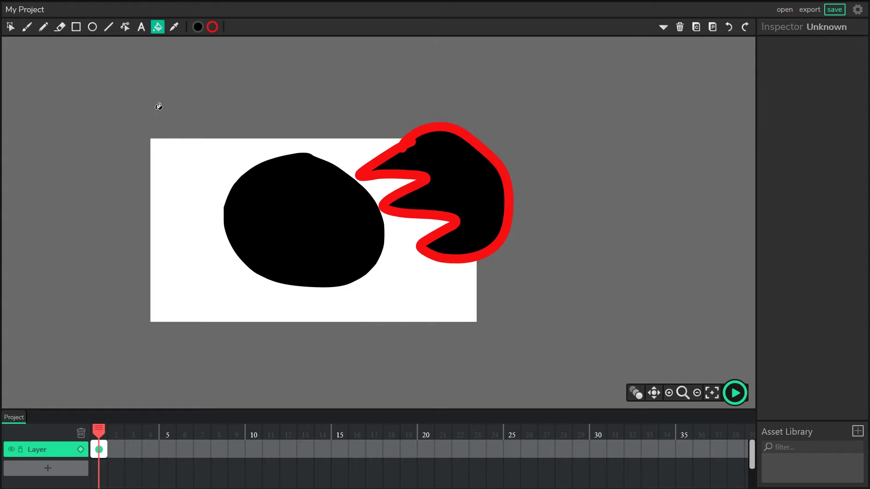
Brush three crossing black strokes at left and fill the gap between them black.
left_click(28, 27)
left_click_drag(165, 132, 202, 337)
mouse_move(124, 200)
left_mouse_down()
mouse_move(286, 133)
mouse_move(247, 85)
left_mouse_up()
left_click_drag(223, 213, 195, 299)
left_click(158, 26)
left_click(202, 189)
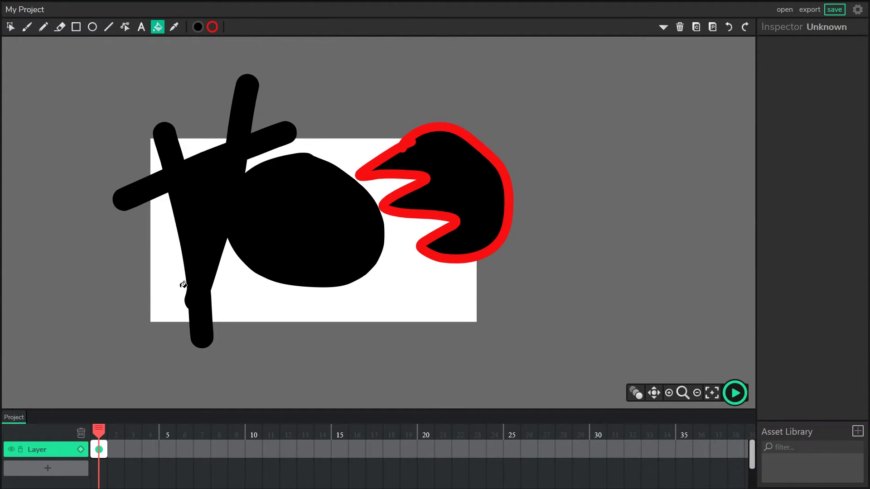
left_click(172, 30)
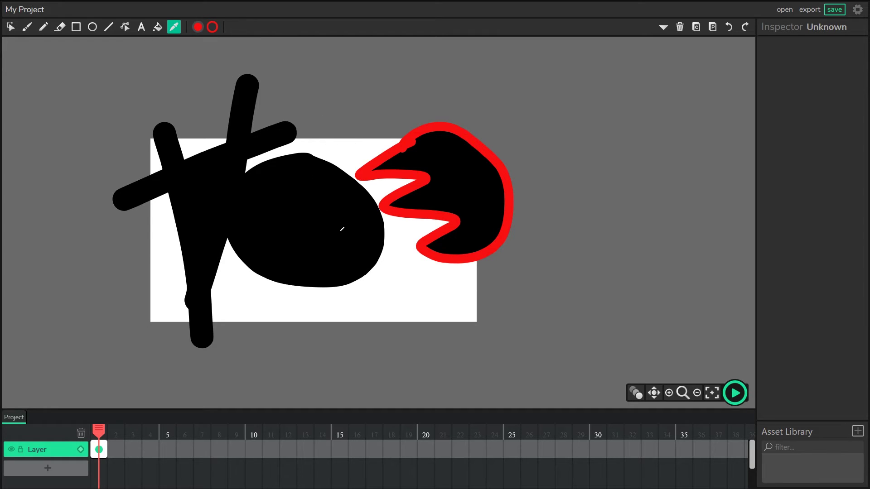
left_click(367, 257)
Drag the inner black fill out to the lower right and move the ring further down.
key("c")
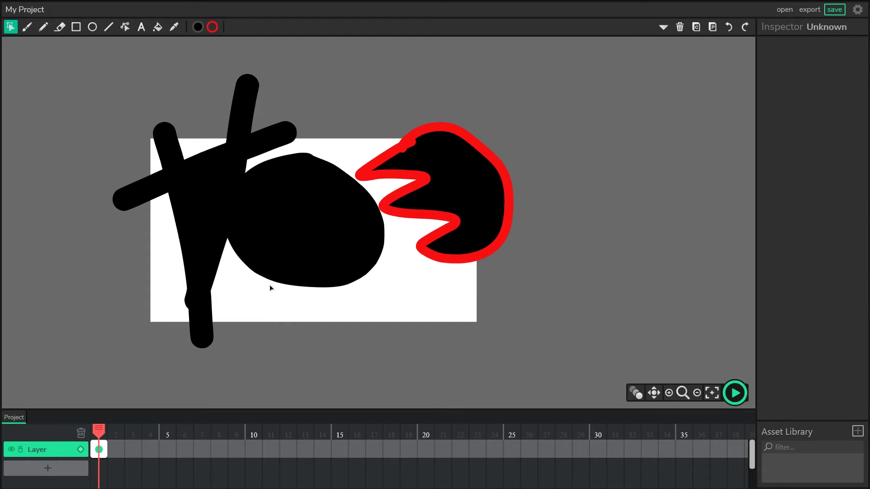
left_click_drag(305, 223, 438, 340)
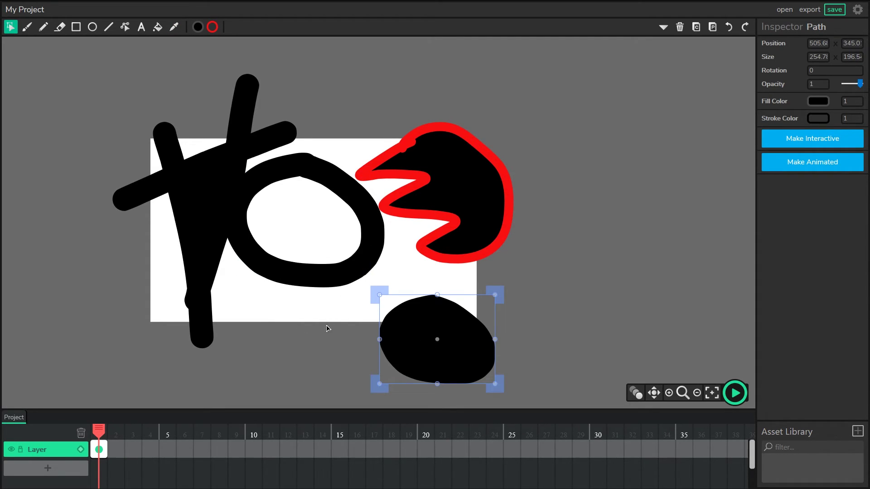
left_click_drag(318, 288, 315, 353)
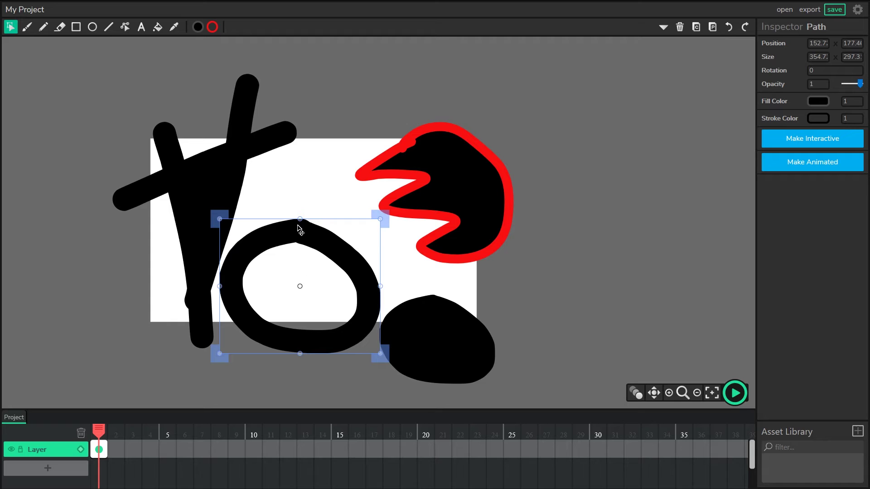
Fill the ring, blob and zigzag with sampled red, then delete them and undo both changes.
left_click_drag(341, 129, 556, 397)
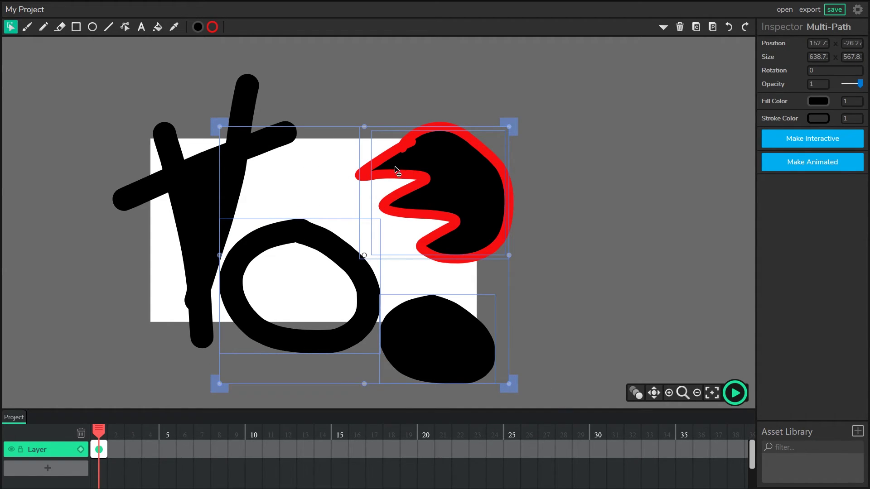
key("i")
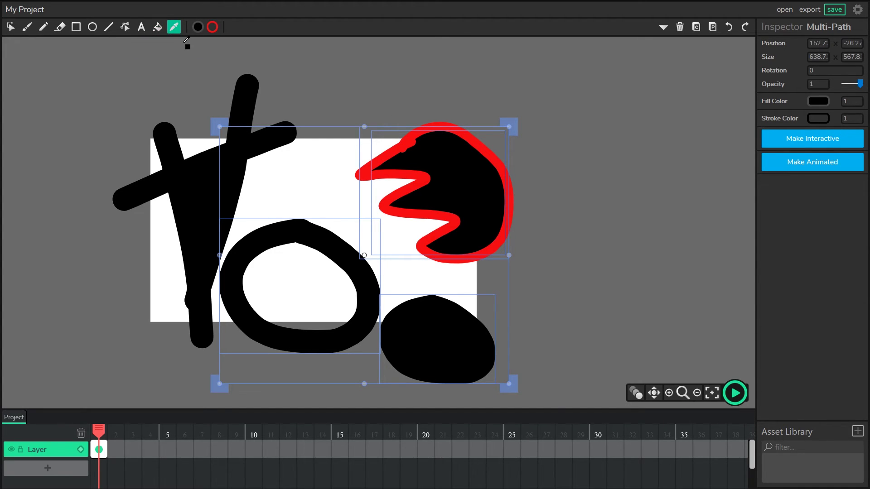
left_click(393, 156)
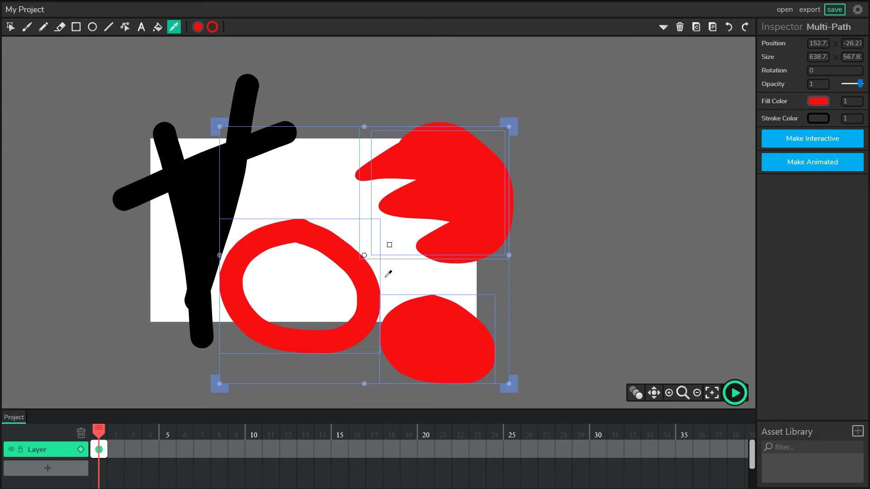
key("v")
key("Delete")
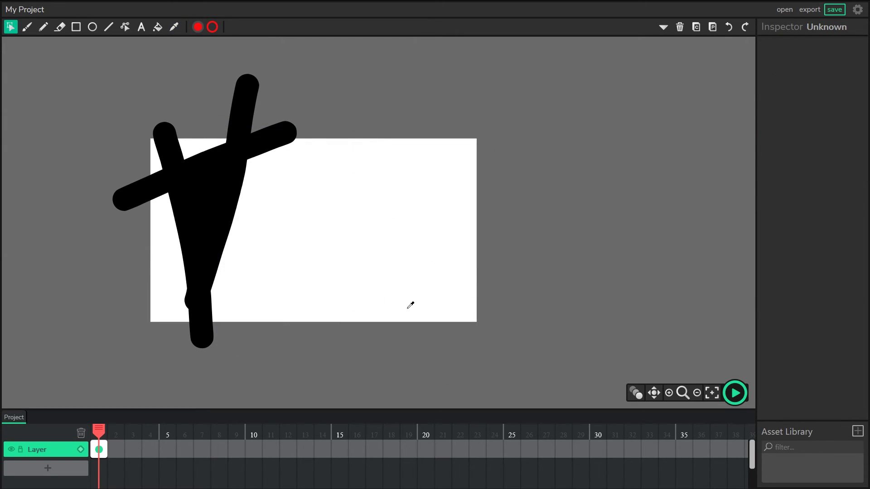
key("ctrl+z")
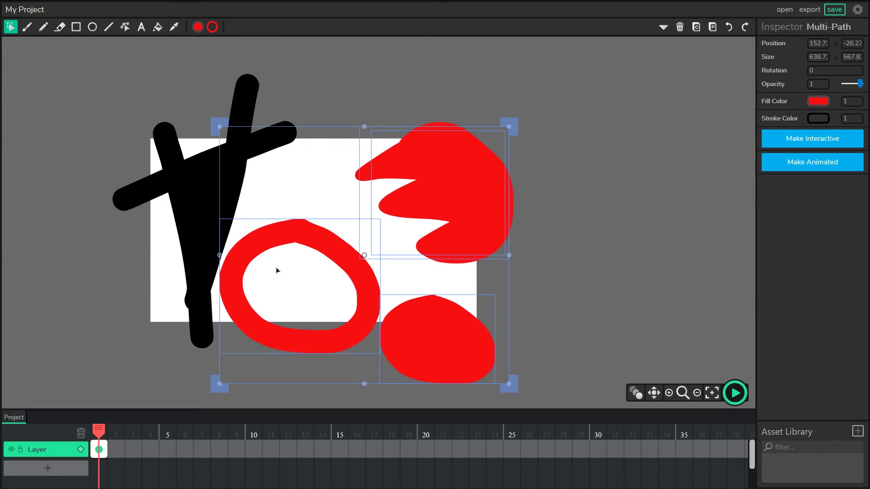
key("ctrl+z")
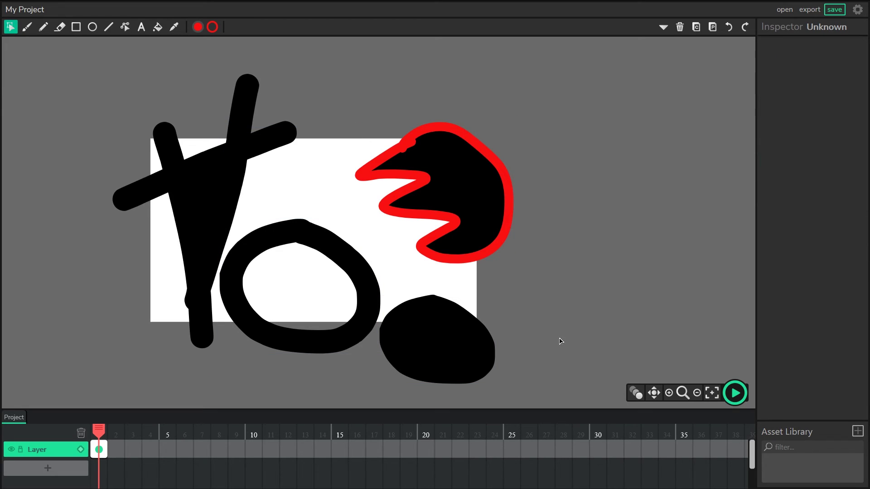
Select every shape on the stage and fill them all with the red sampled from the outline.
left_click(550, 351)
left_click_drag(425, 367, 130, 105)
key("i")
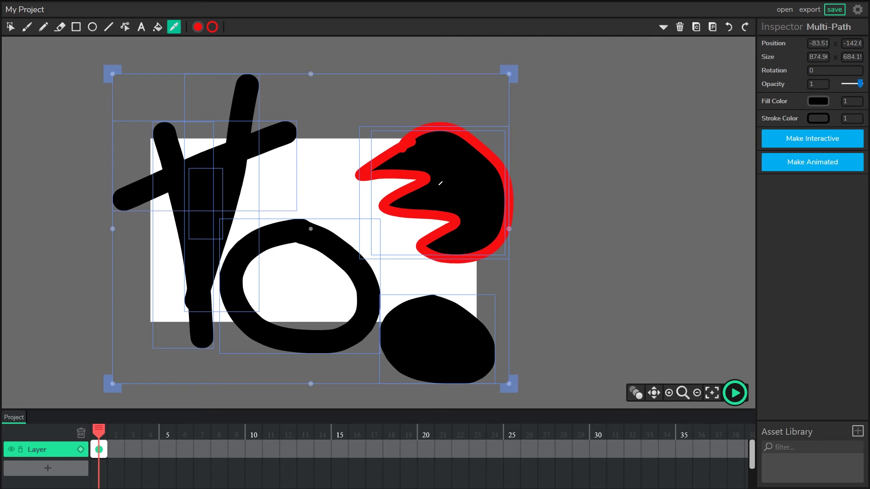
left_click(364, 173)
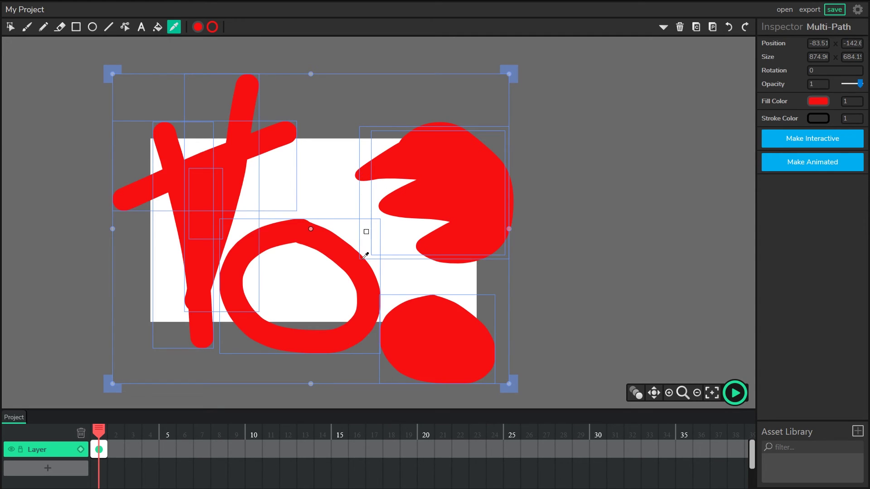